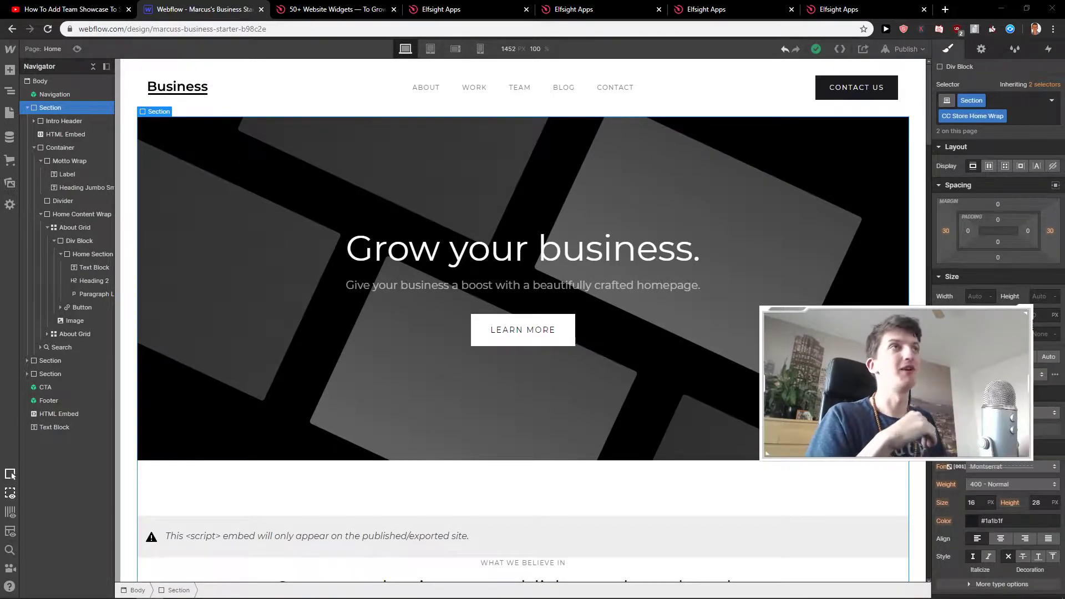
# - Enter the master Navigation symbol and drag a Dropdown between the WORK and TEAM links
pyautogui.click(61, 95)
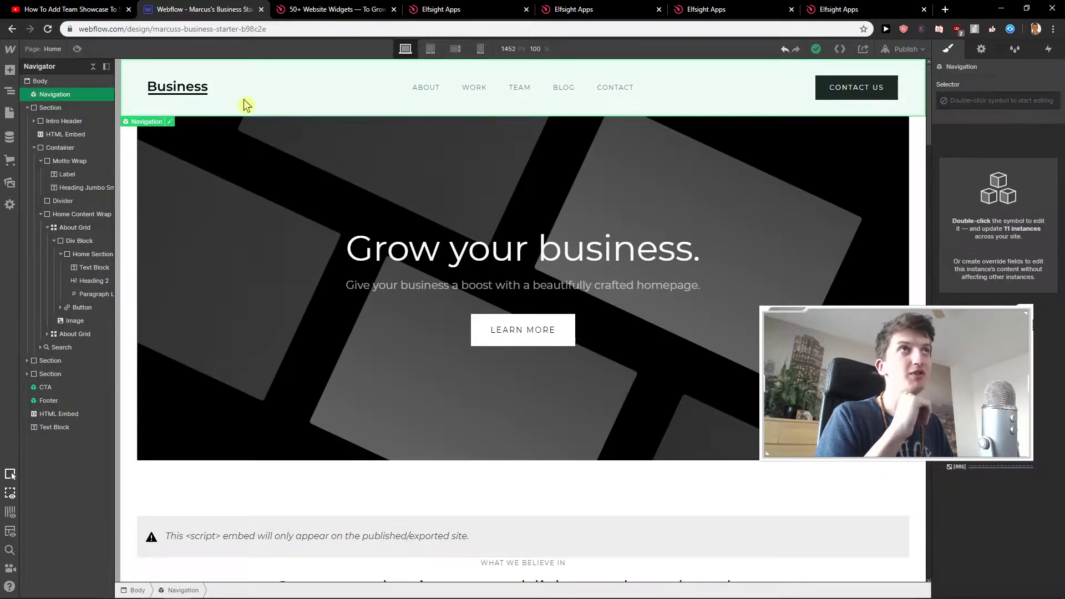
pyautogui.doubleClick(259, 90)
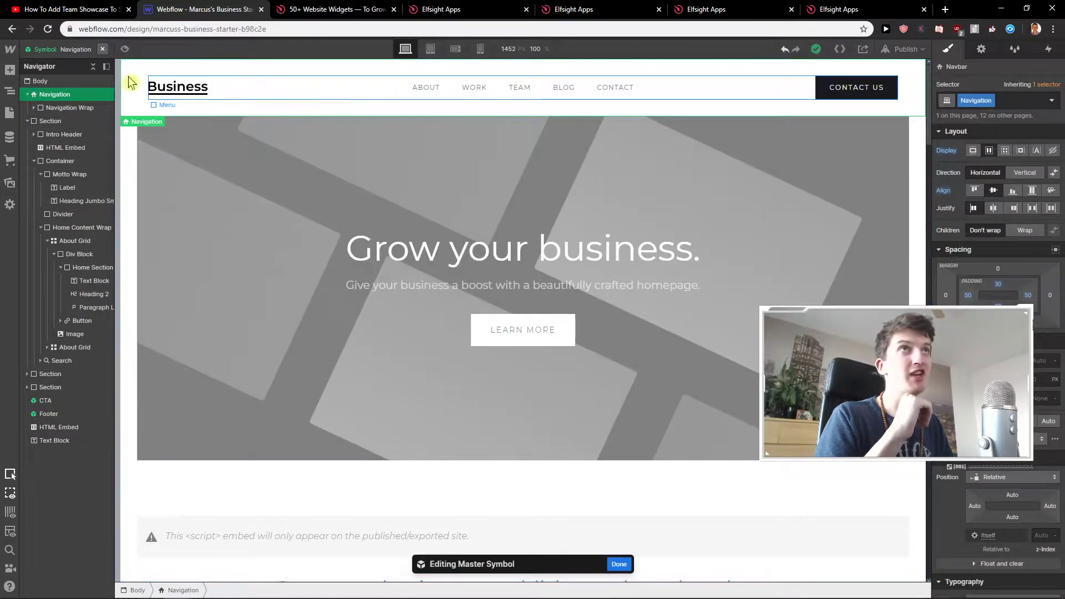
pyautogui.click(12, 79)
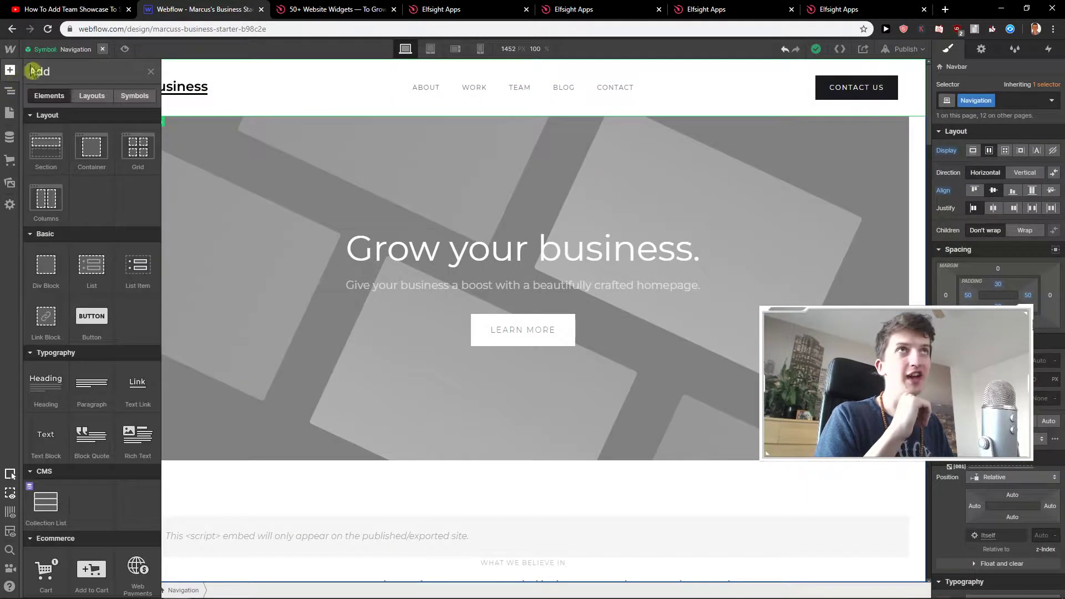
pyautogui.scroll(-6, 115, 191)
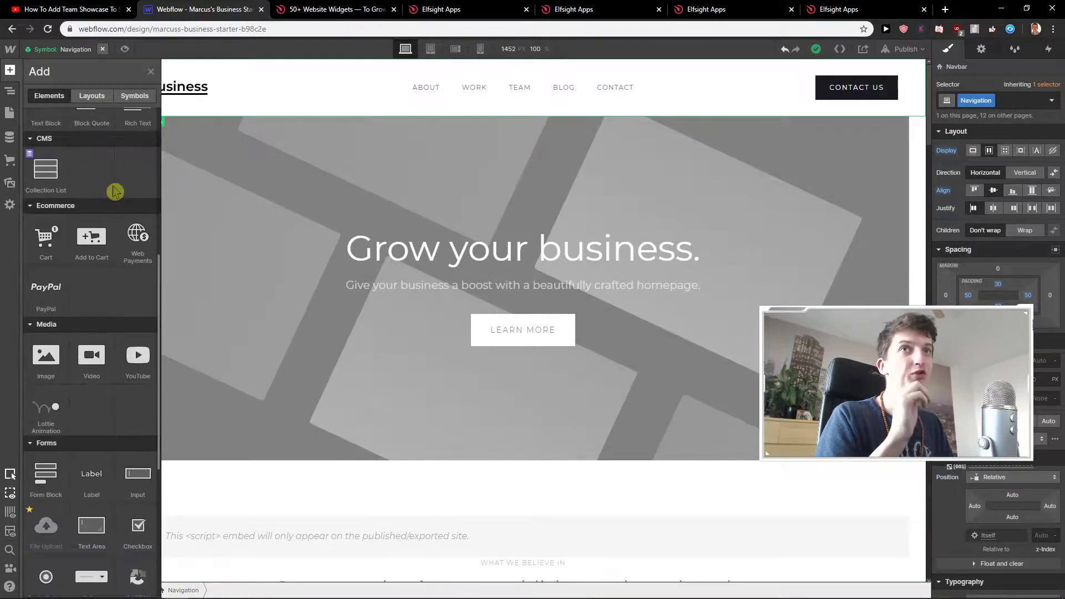
pyautogui.scroll(-4, 115, 191)
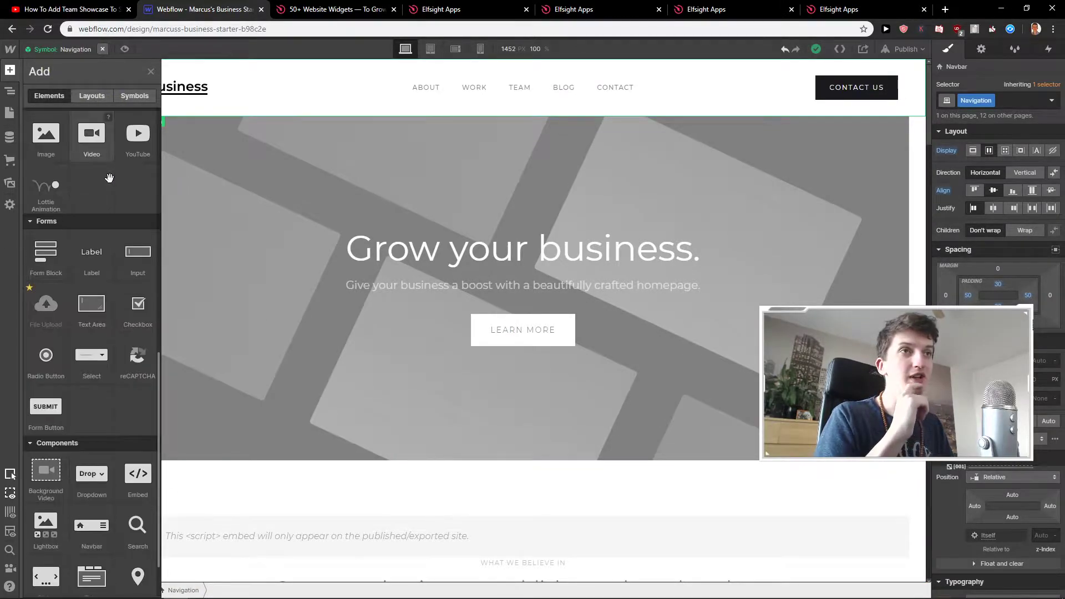
pyautogui.scroll(-1, 111, 179)
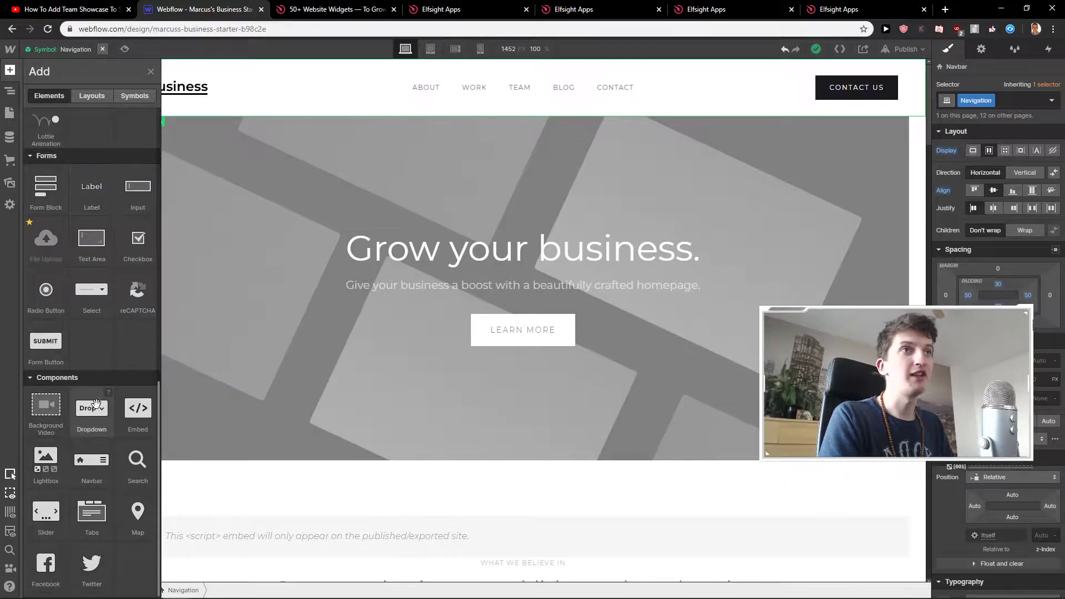
pyautogui.moveTo(83, 408)
pyautogui.mouseDown()
pyautogui.moveTo(107, 404)
pyautogui.moveTo(327, 247)
pyautogui.moveTo(367, 98)
pyautogui.moveTo(343, 134)
pyautogui.moveTo(382, 89)
pyautogui.moveTo(495, 94)
pyautogui.mouseUp()
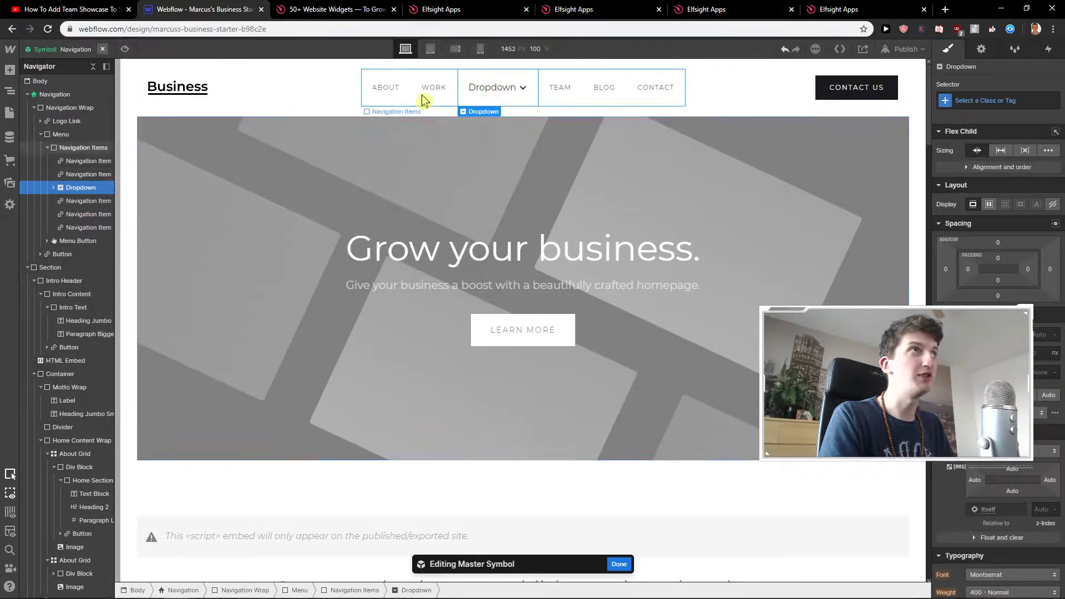
# - Inspect the dropdown's label text and arrow icon against the WORK and TEAM link styles
pyautogui.click(441, 98)
pyautogui.click(508, 89)
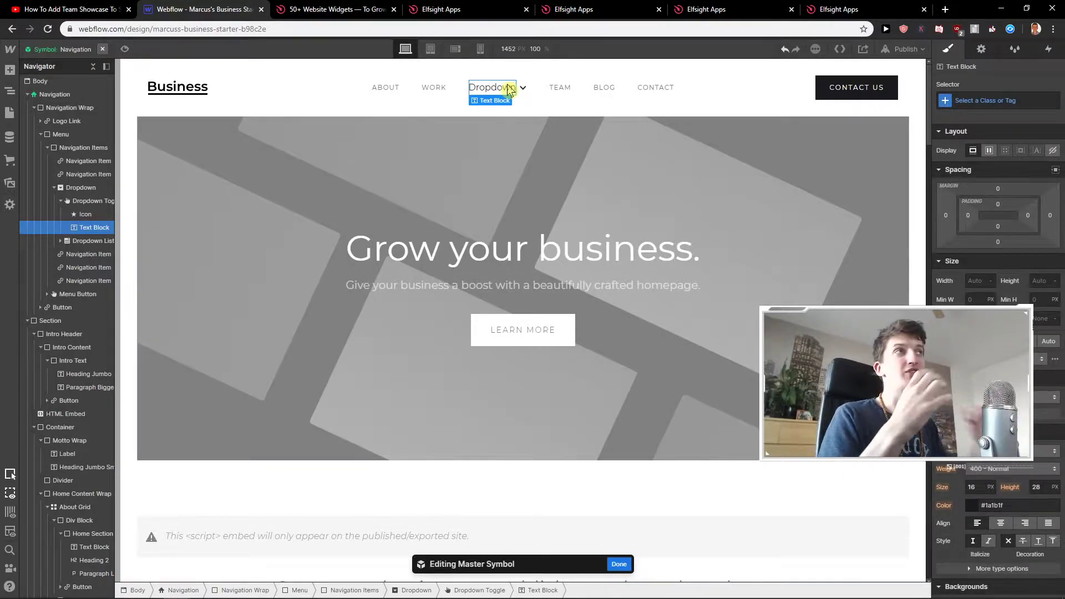
pyautogui.click(559, 89)
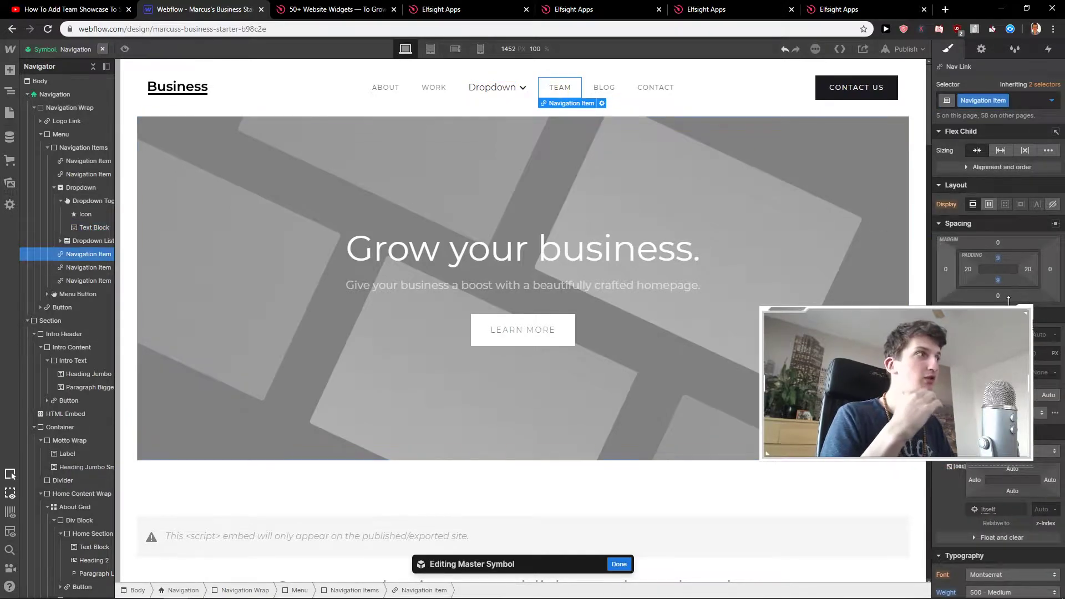
pyautogui.scroll(-5, 1002, 297)
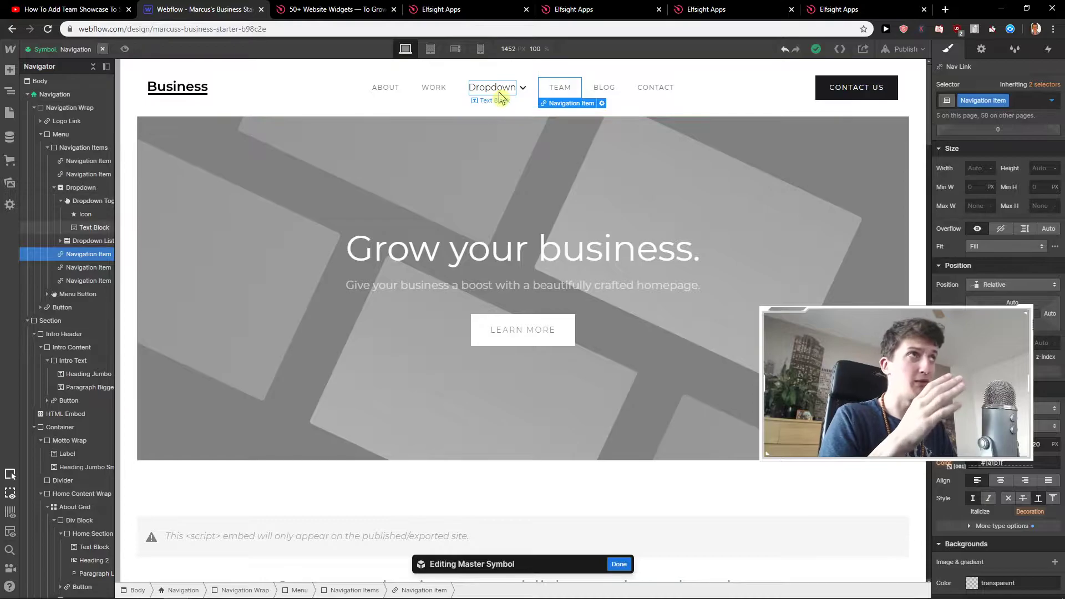
pyautogui.click(523, 88)
pyautogui.click(501, 92)
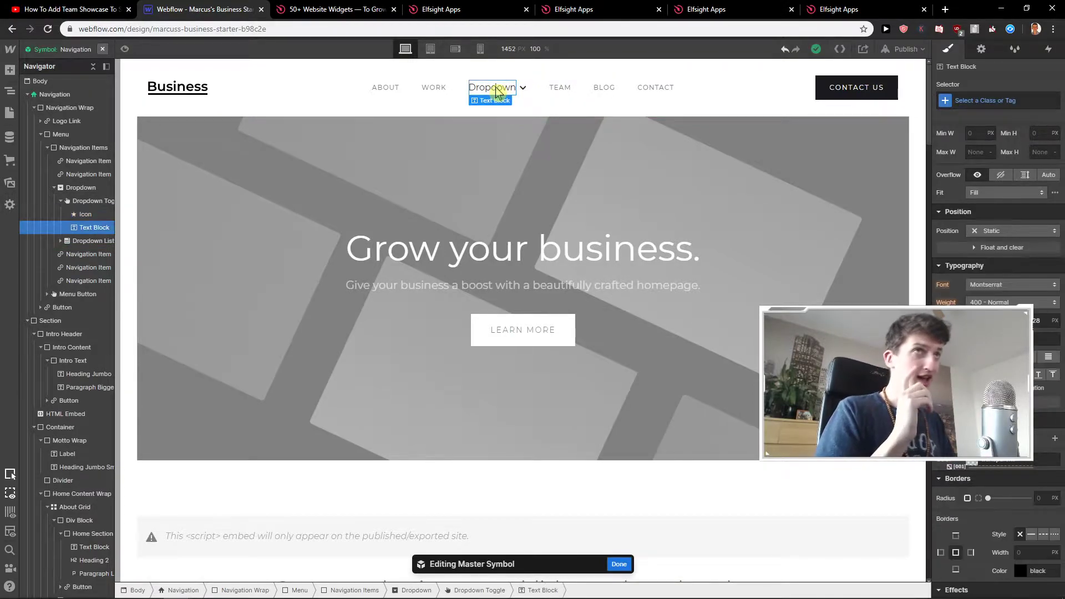
pyautogui.scroll(5, 970, 242)
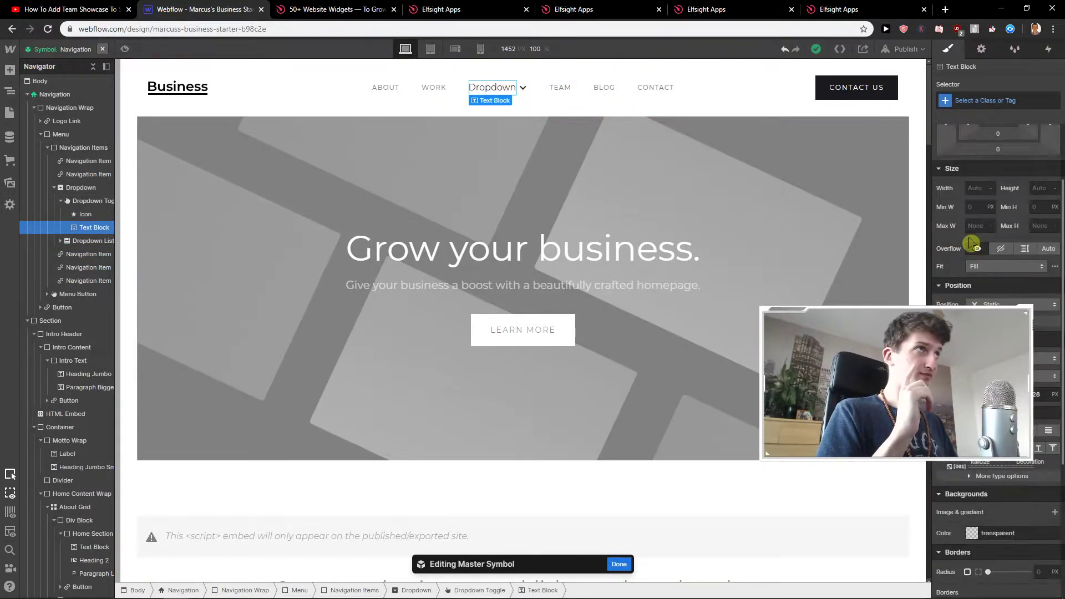
pyautogui.click(523, 88)
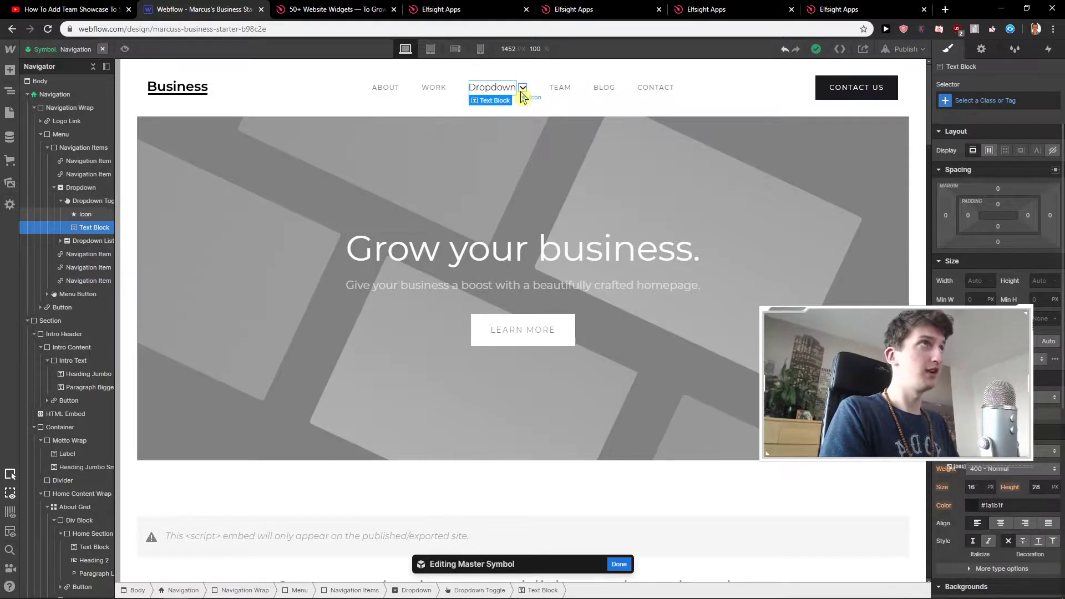
# - Open the dropdown menu from its settings and view the Link 1 style properties
pyautogui.click(981, 49)
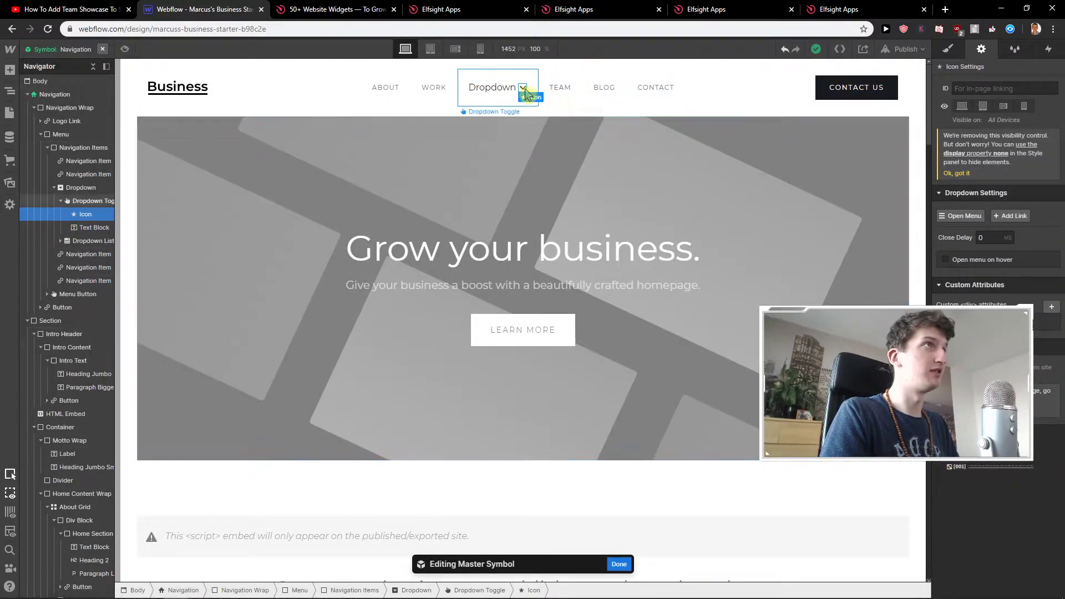
pyautogui.click(961, 222)
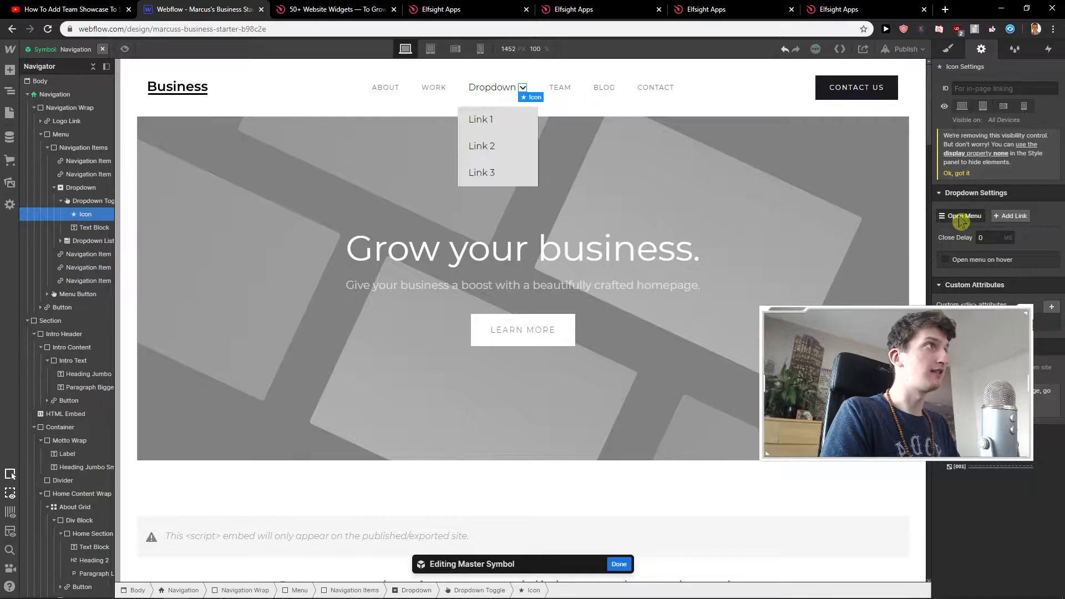
pyautogui.click(961, 219)
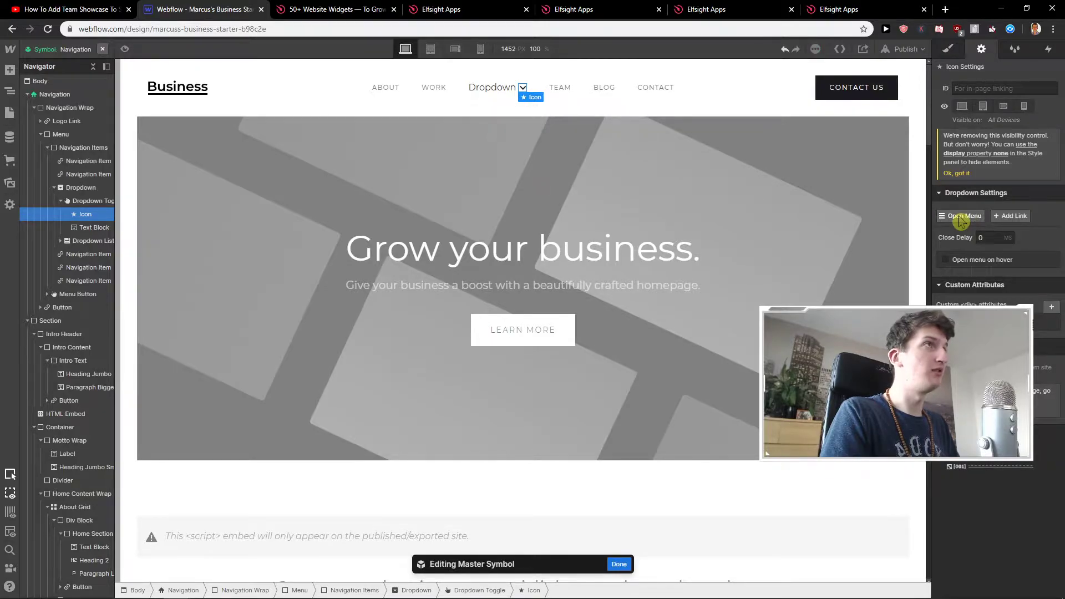
pyautogui.click(961, 219)
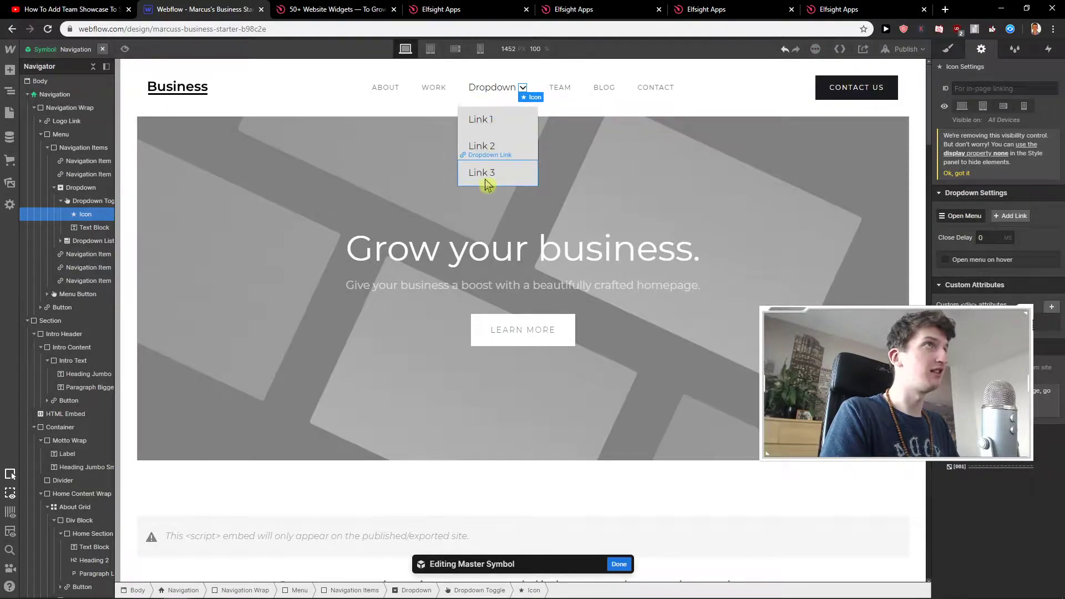
pyautogui.click(486, 122)
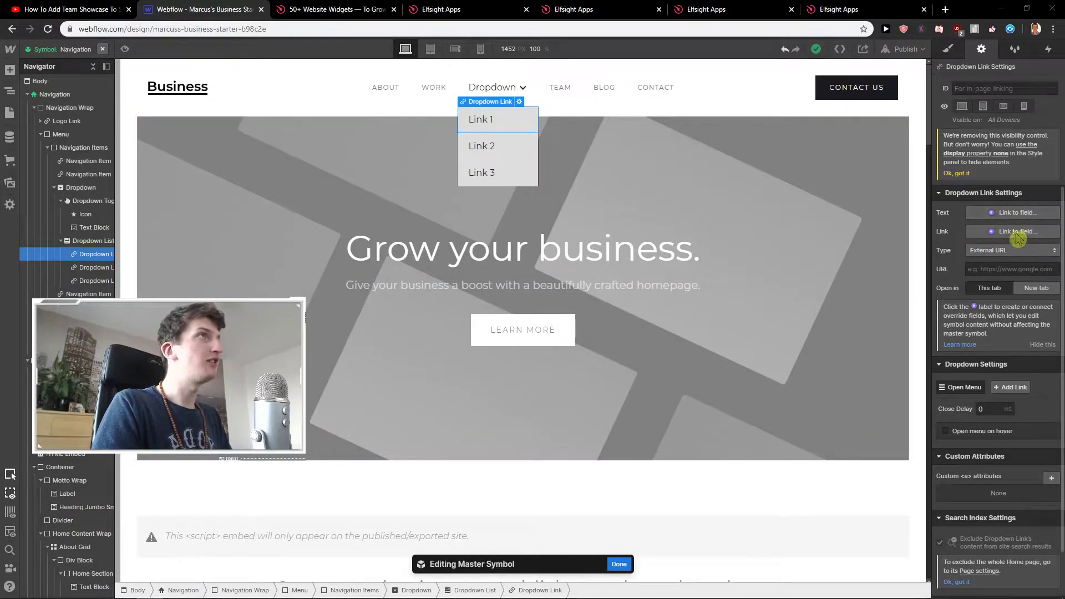
pyautogui.click(948, 49)
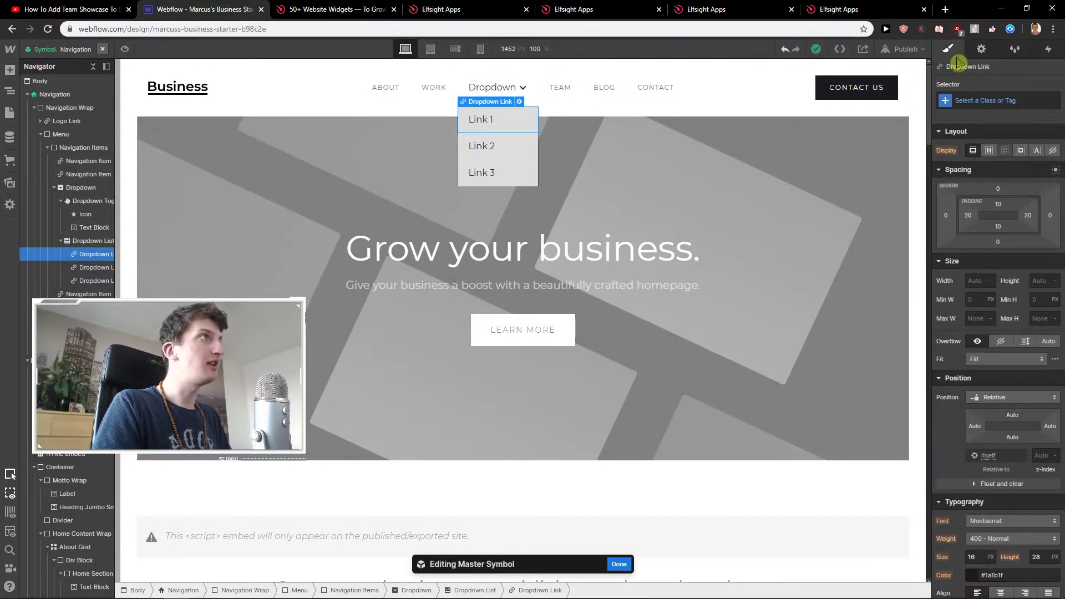
# - Exit and re-enter the Navigation symbol, then relabel the dropdown from 'Dropdown' to 'Menu'
pyautogui.click(585, 135)
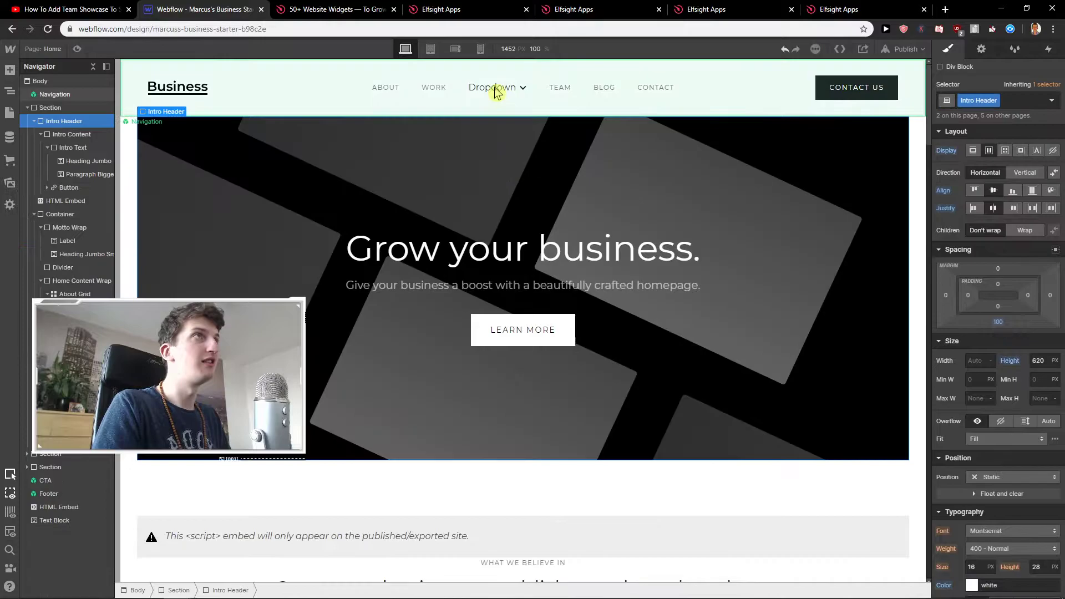
pyautogui.doubleClick(499, 95)
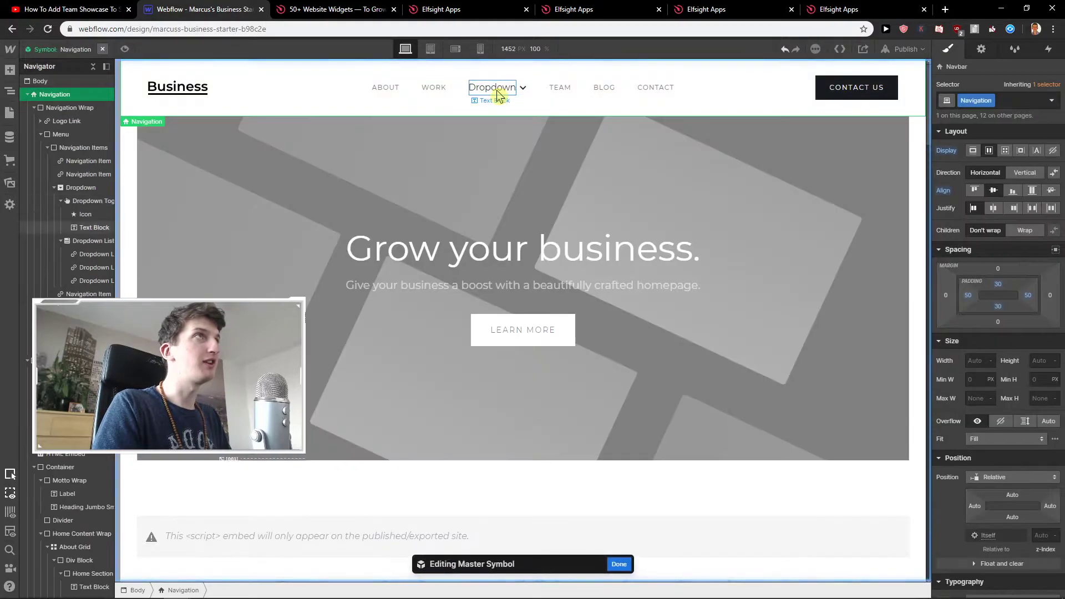
pyautogui.click(506, 93)
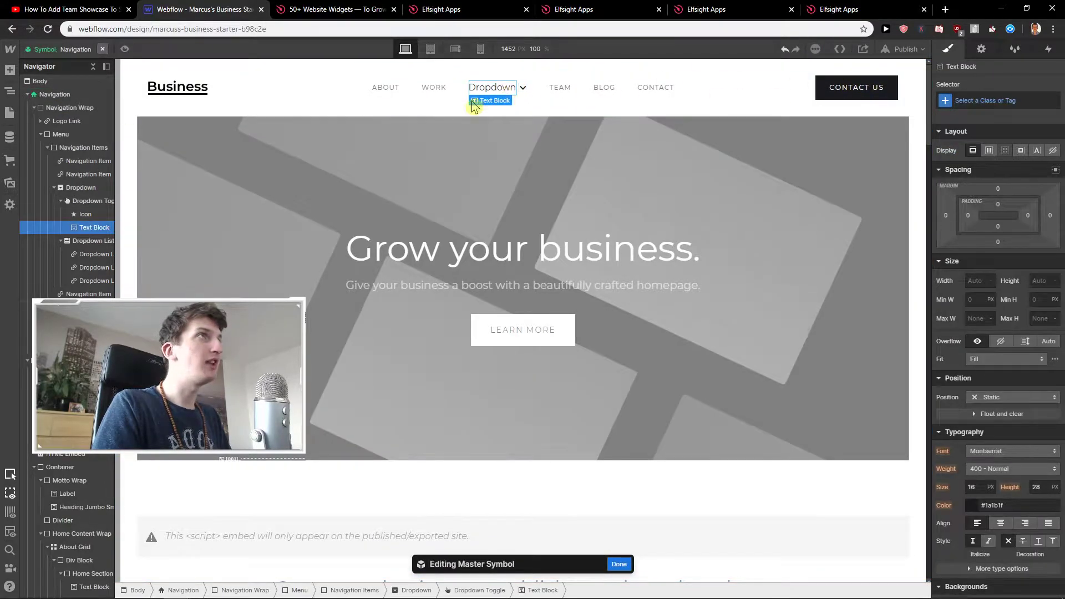
pyautogui.doubleClick(484, 89)
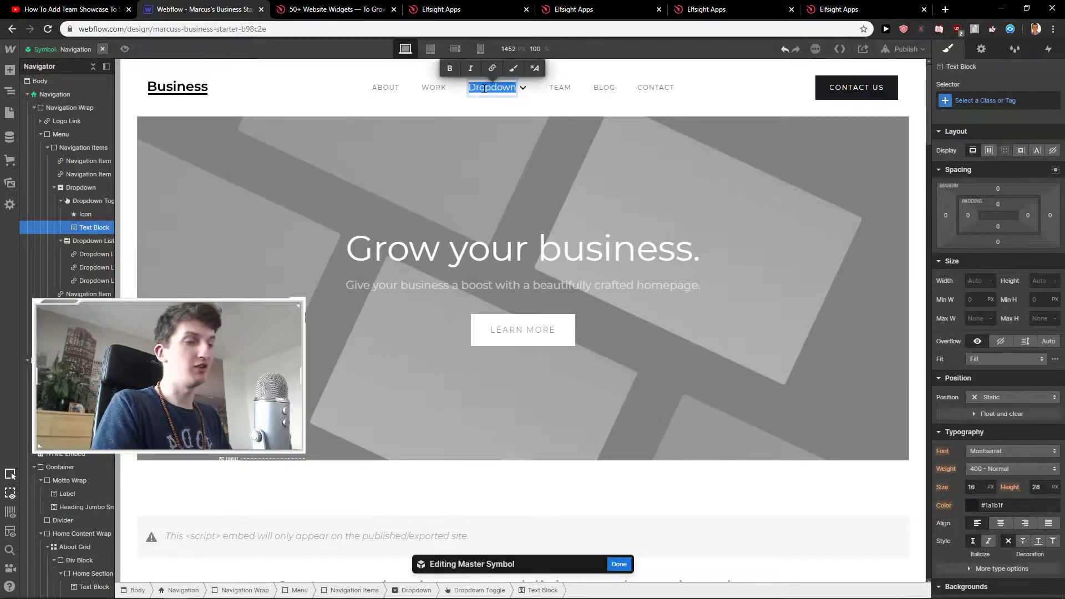
pyautogui.write('S')
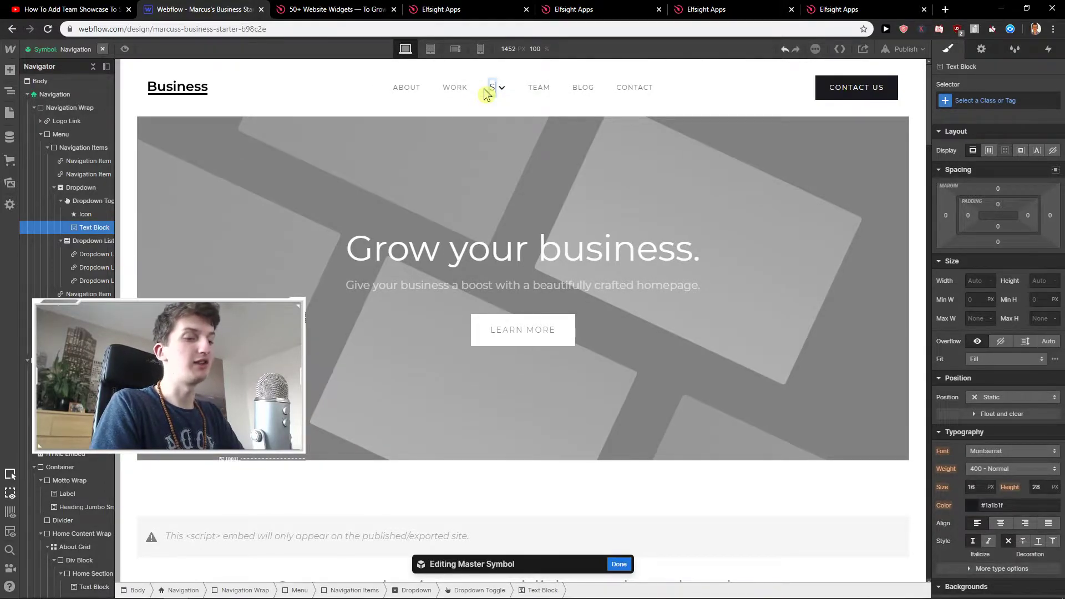
pyautogui.press('BackSpace')
pyautogui.write('Menu')
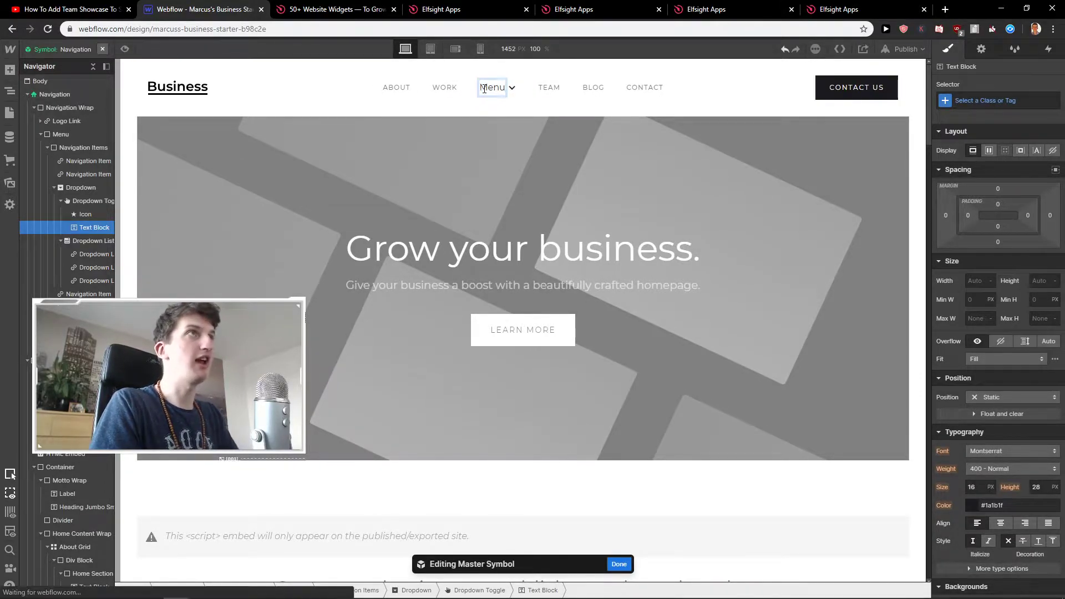
# - Add a fourth link, Link 4, through the dropdown's settings
pyautogui.click(513, 91)
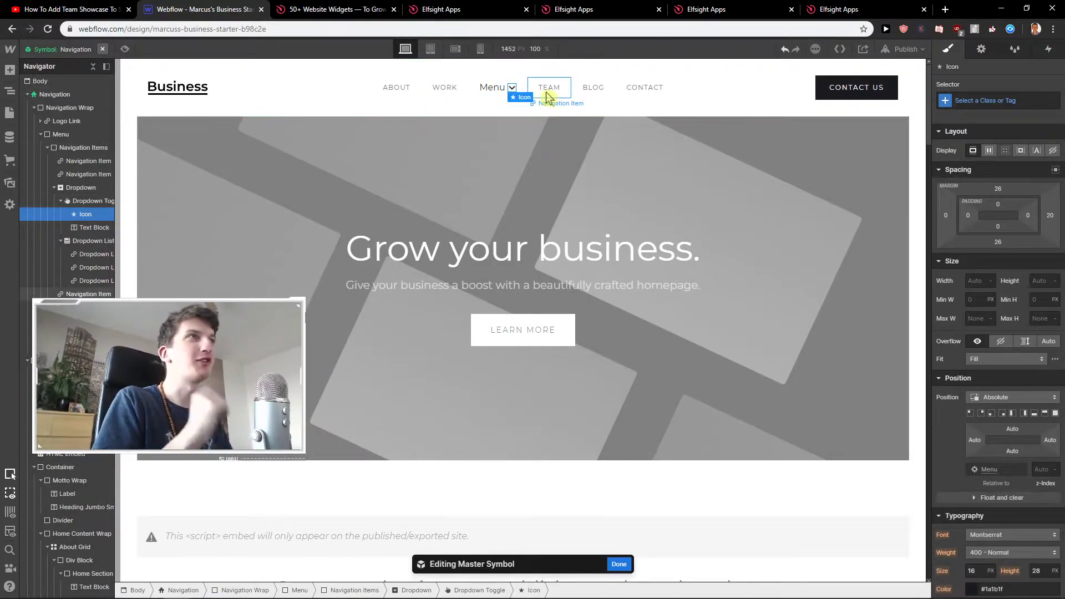
pyautogui.click(981, 50)
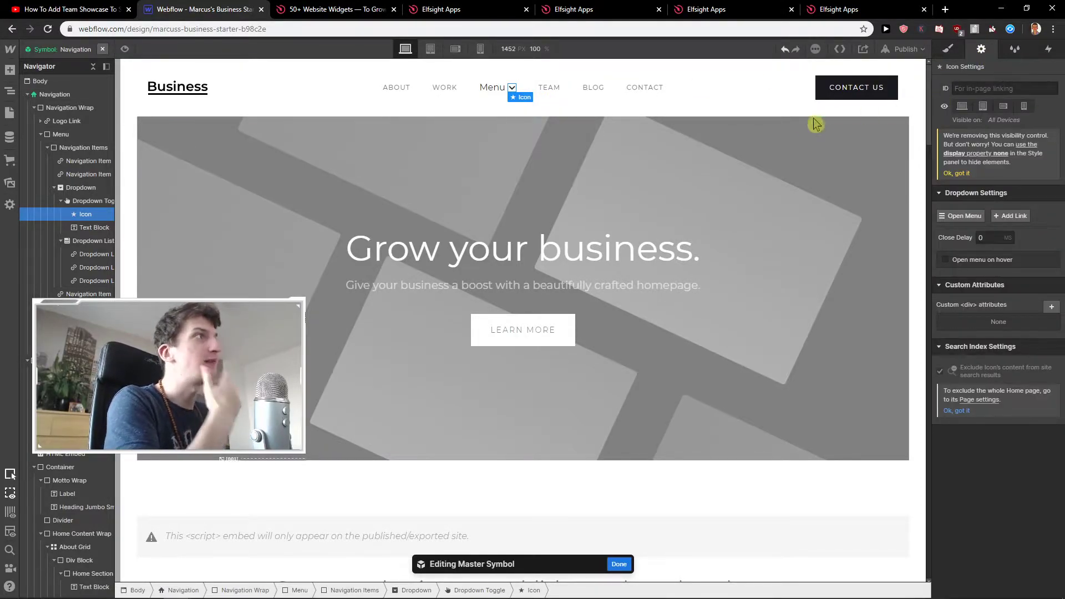
pyautogui.click(949, 221)
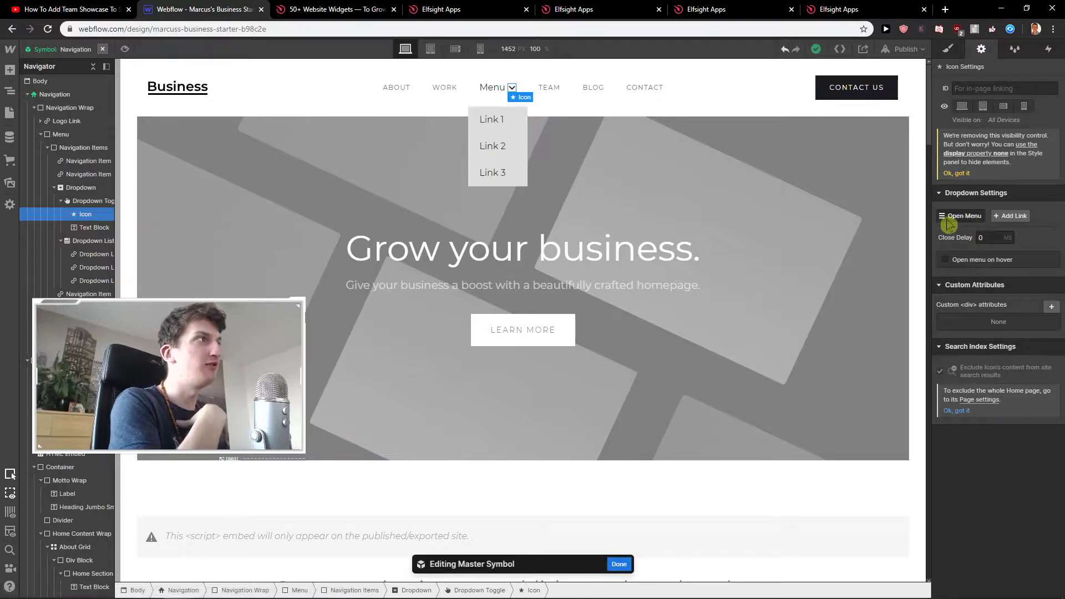
pyautogui.click(1004, 217)
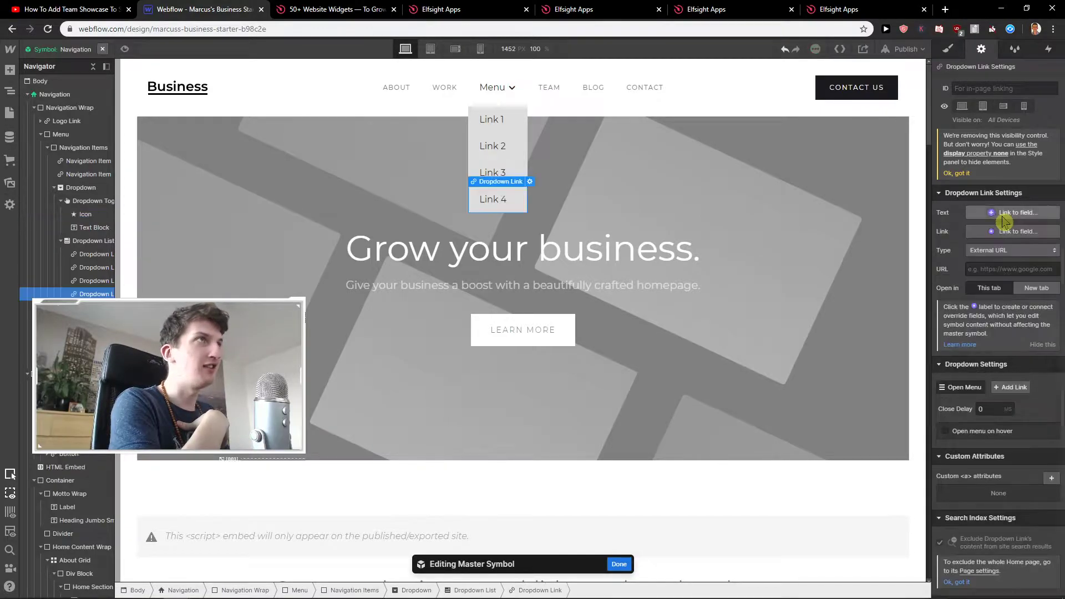
# - Retype the dropdown's Link 1, Link 2 and Link 3 as Blog, Work and Contact
pyautogui.click(494, 124)
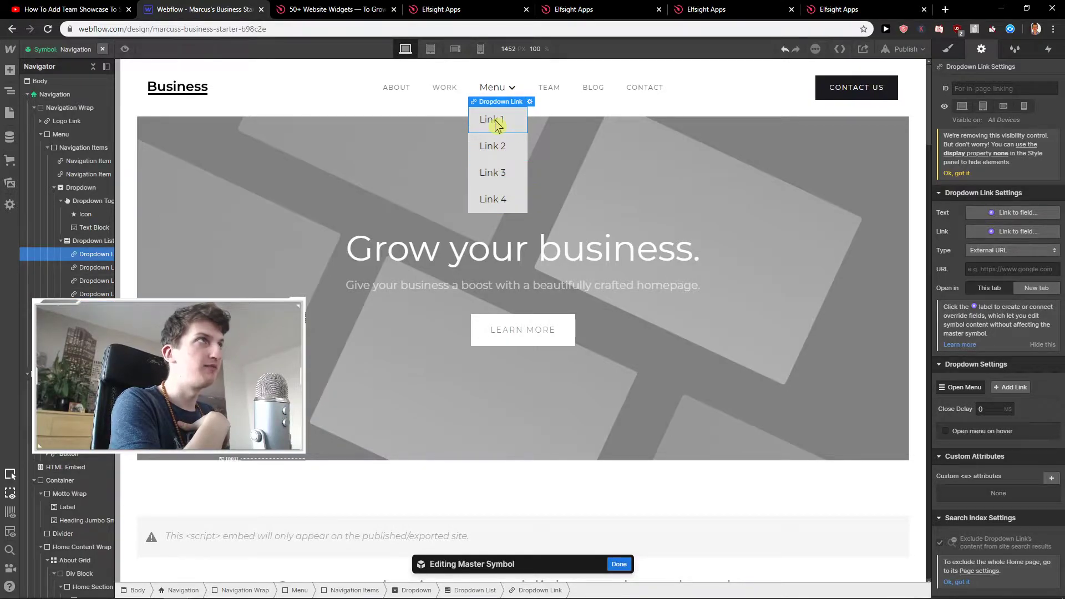
pyautogui.doubleClick(495, 121)
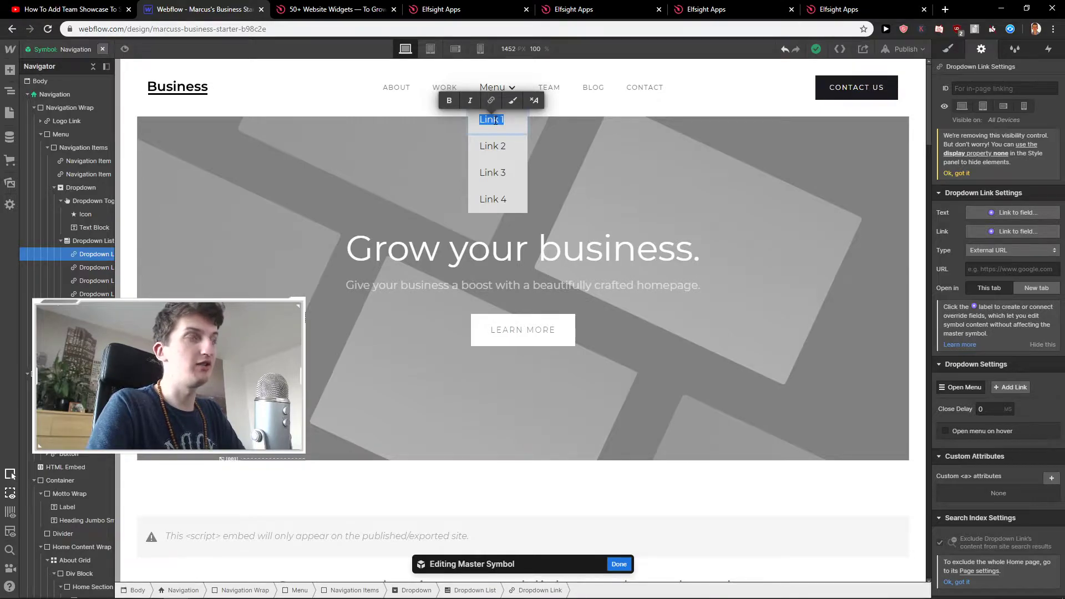
pyautogui.write('Blog')
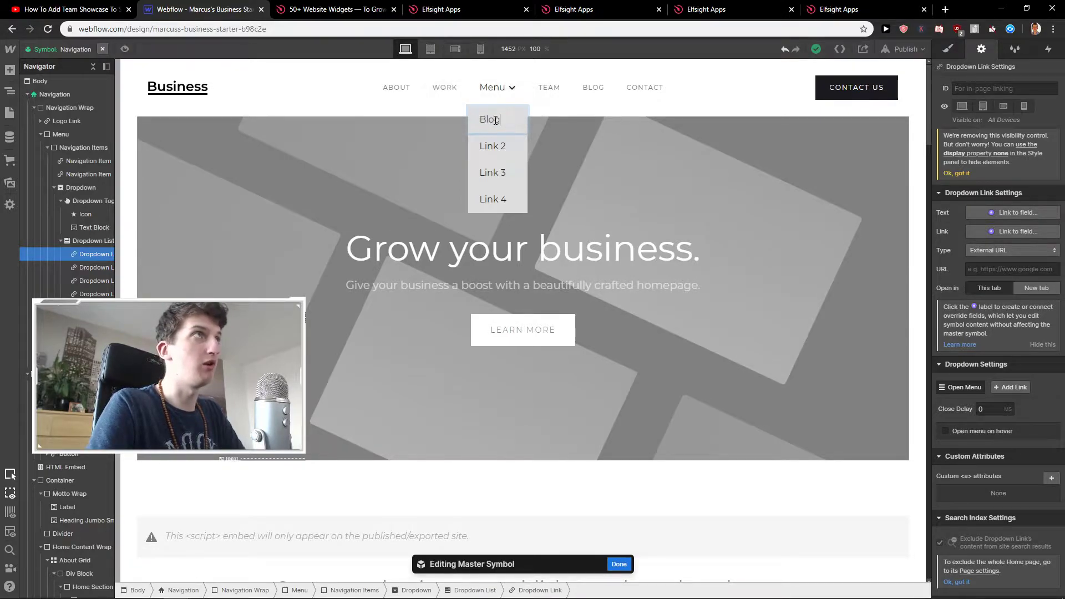
pyautogui.click(498, 146)
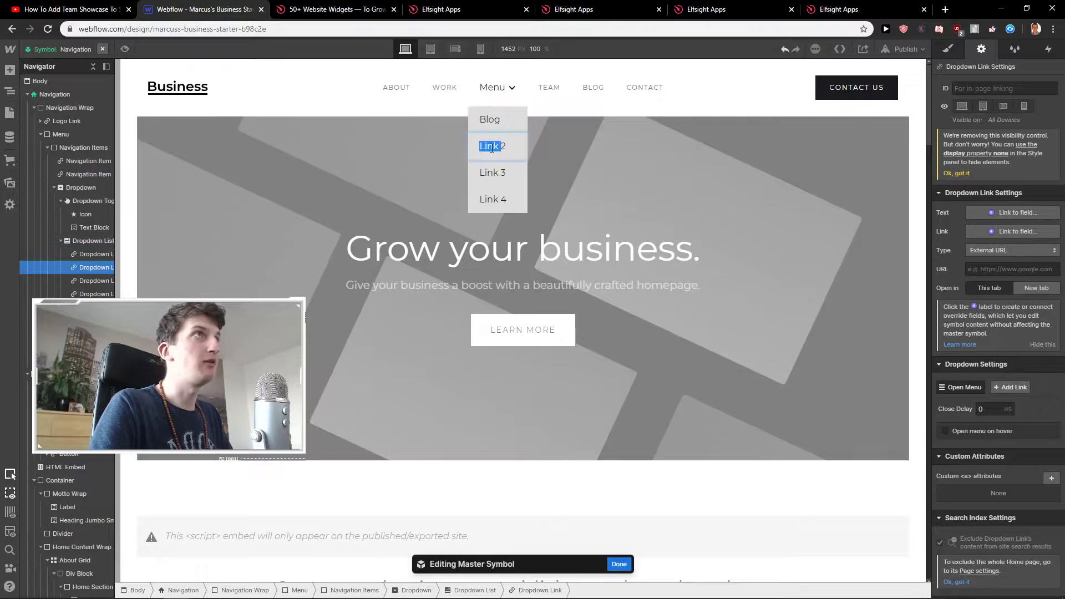
pyautogui.tripleClick(492, 147)
pyautogui.write('Work')
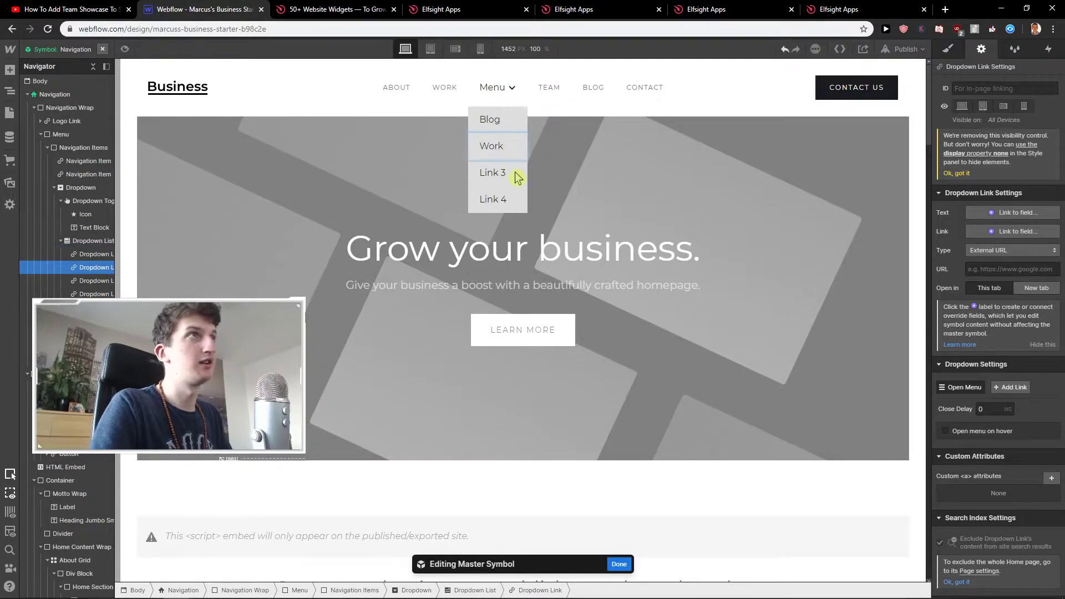
pyautogui.click(501, 176)
pyautogui.tripleClick(500, 175)
pyautogui.write('A')
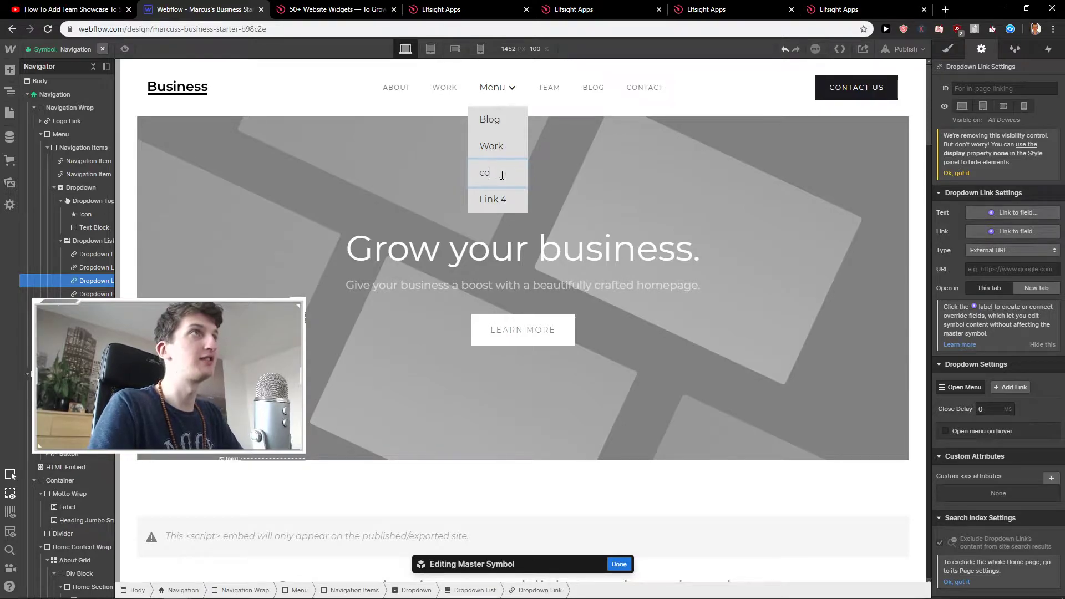
pyautogui.click(493, 126)
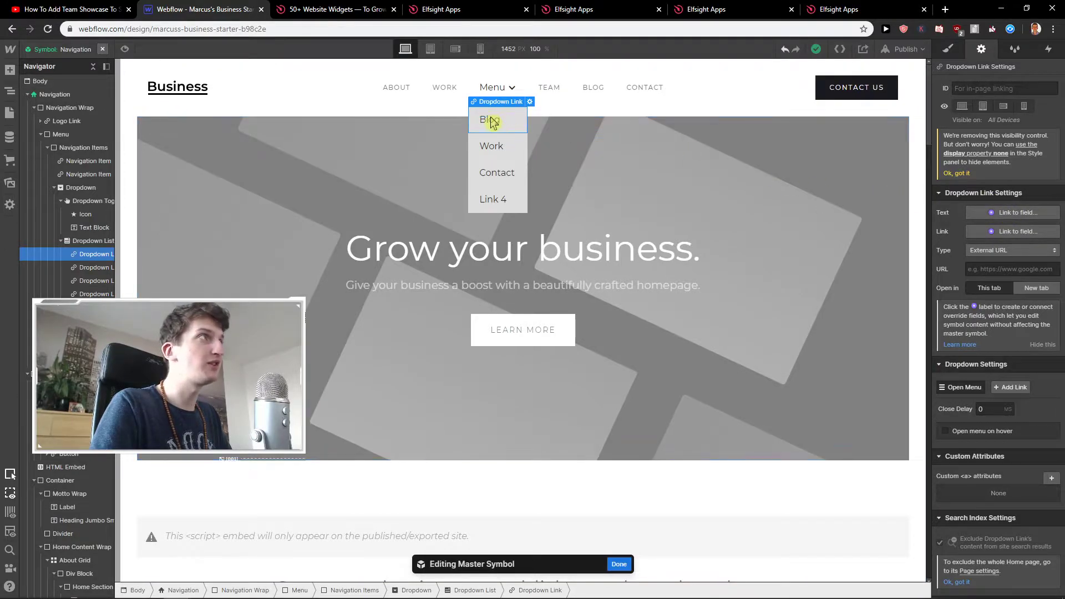
# - Link the Blog item to the Blog page, opening in a new tab
pyautogui.click(1005, 250)
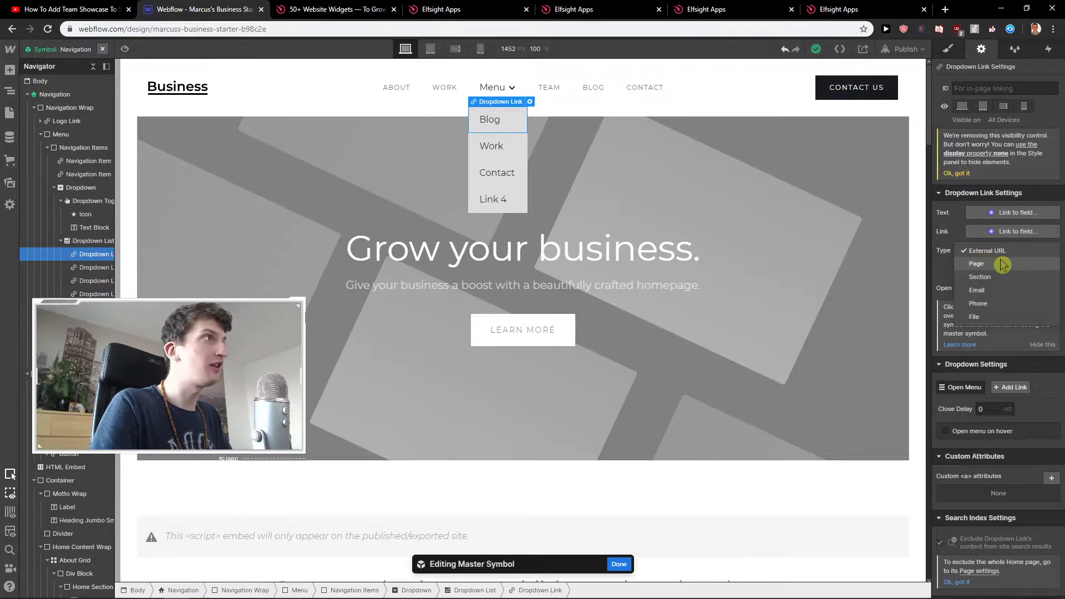
pyautogui.click(976, 263)
pyautogui.click(1012, 270)
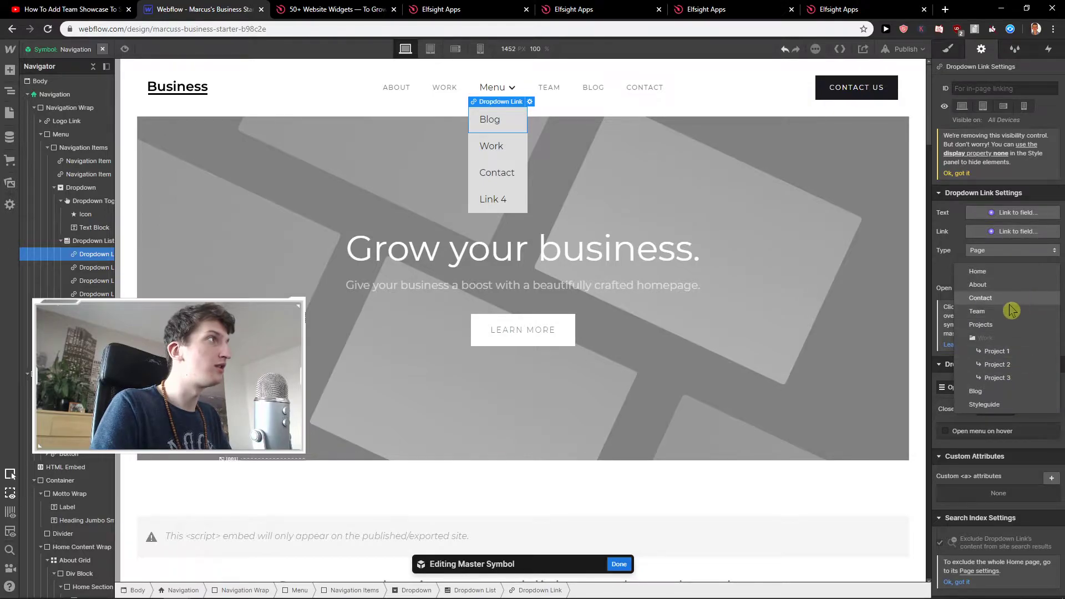
pyautogui.click(995, 395)
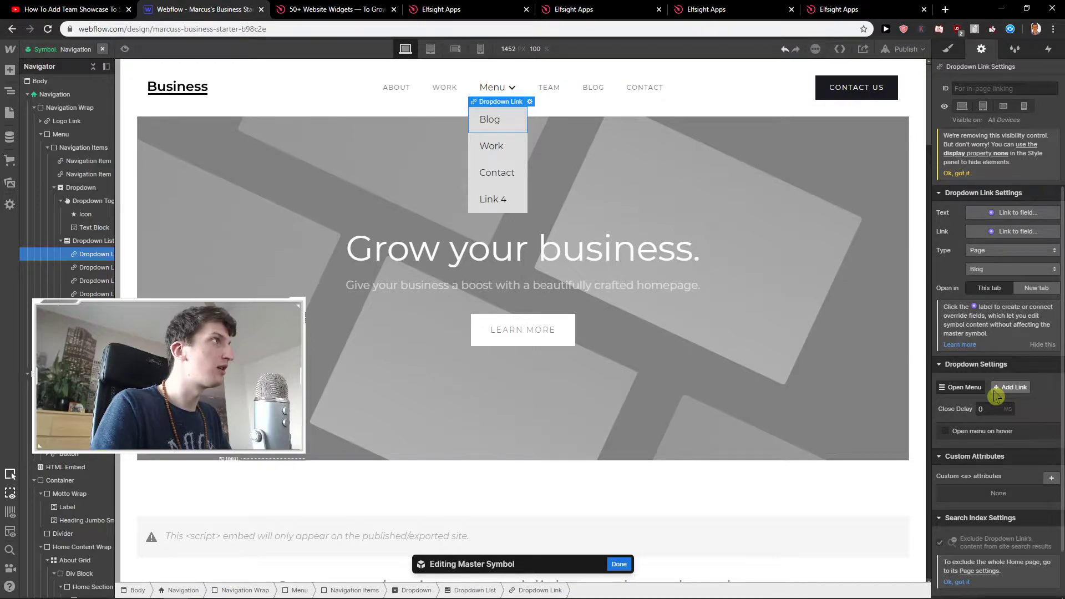
pyautogui.click(1033, 290)
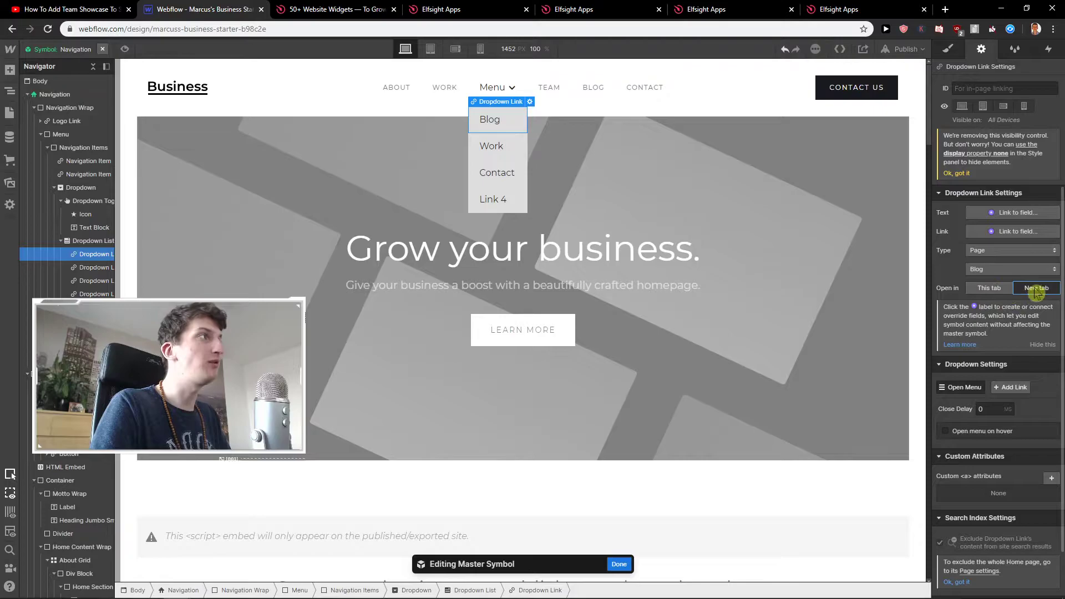
# - Link the Work item to the Project 1 page
pyautogui.click(490, 147)
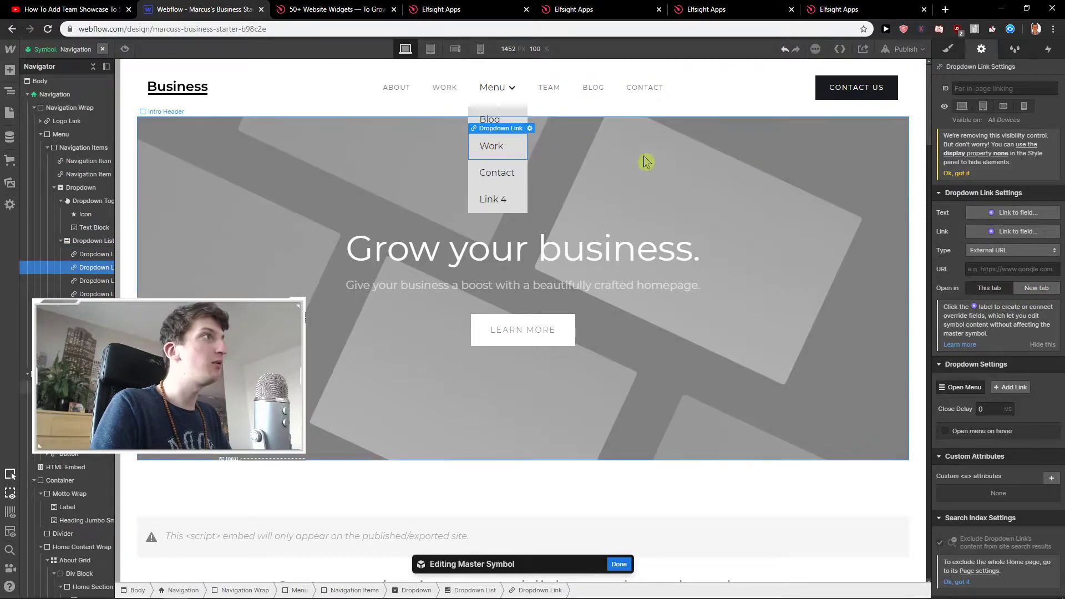
pyautogui.click(988, 250)
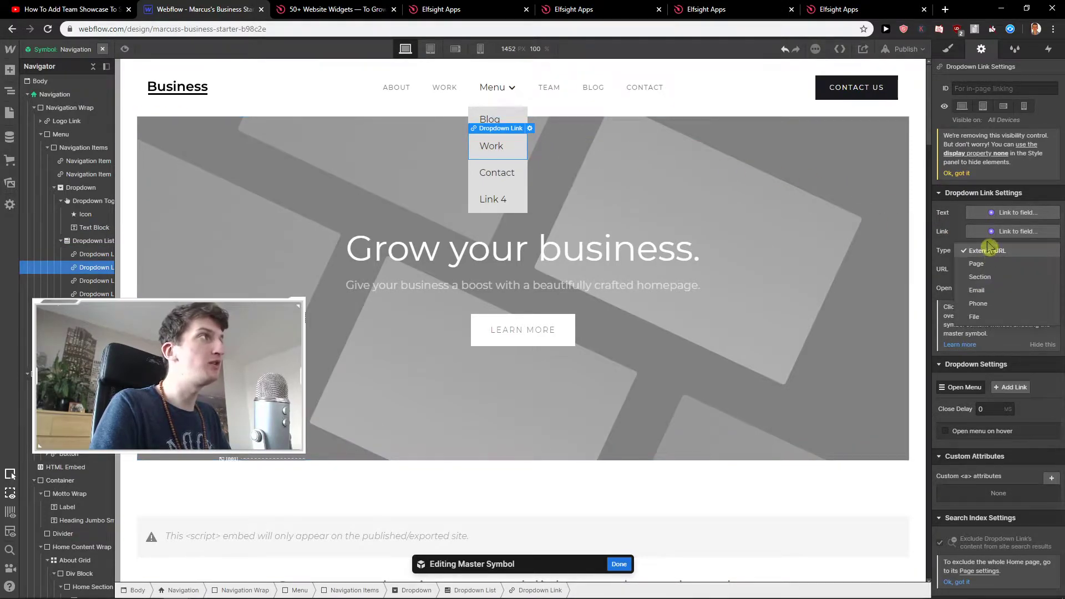
pyautogui.click(988, 250)
pyautogui.click(990, 251)
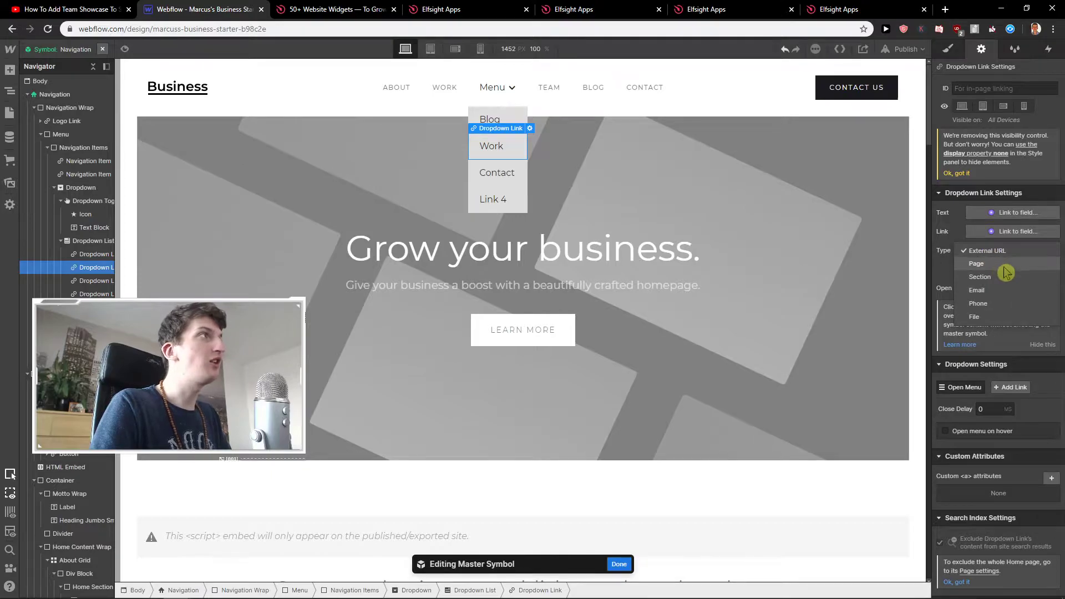
pyautogui.click(1005, 265)
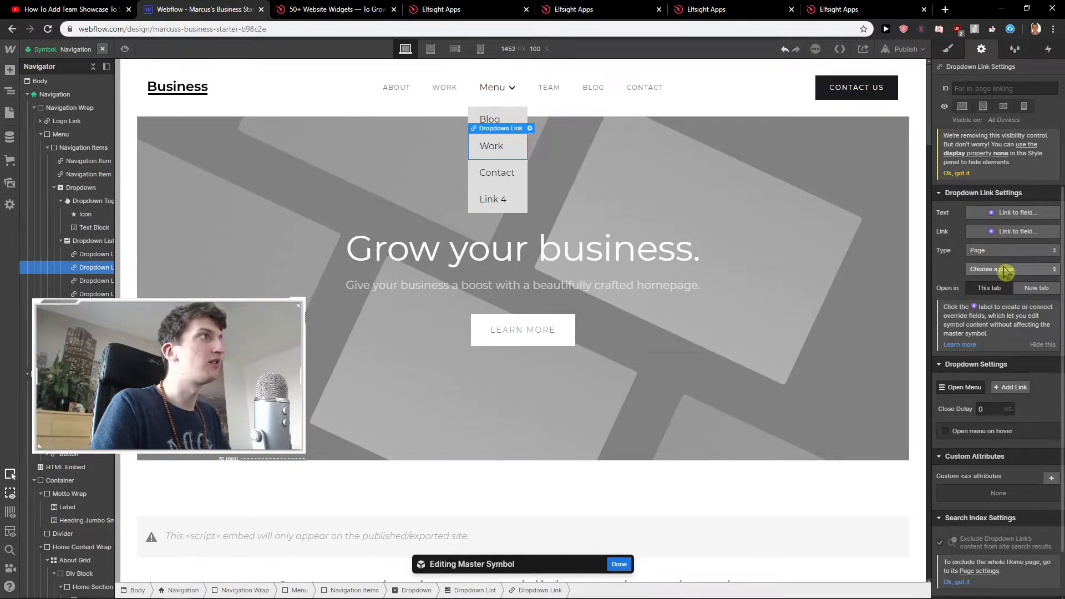
pyautogui.click(1007, 271)
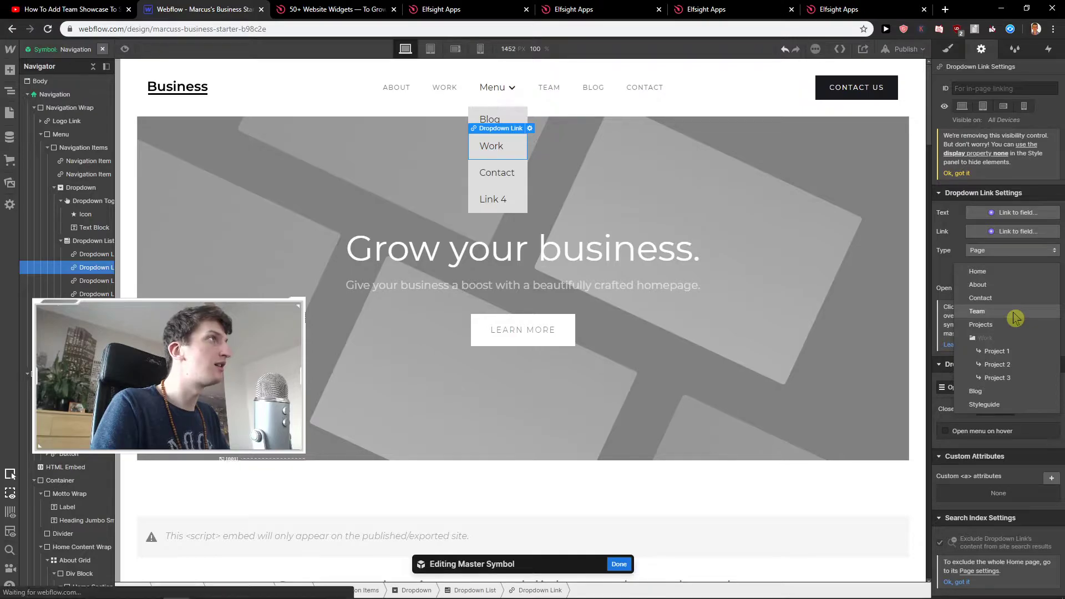
pyautogui.click(1009, 342)
pyautogui.click(1017, 270)
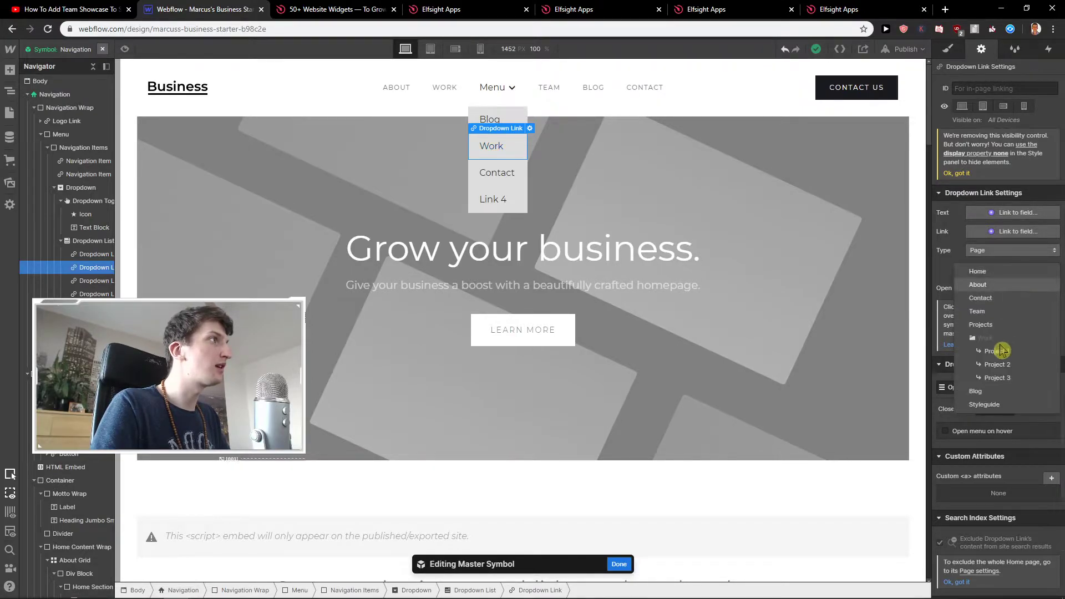
pyautogui.click(1003, 351)
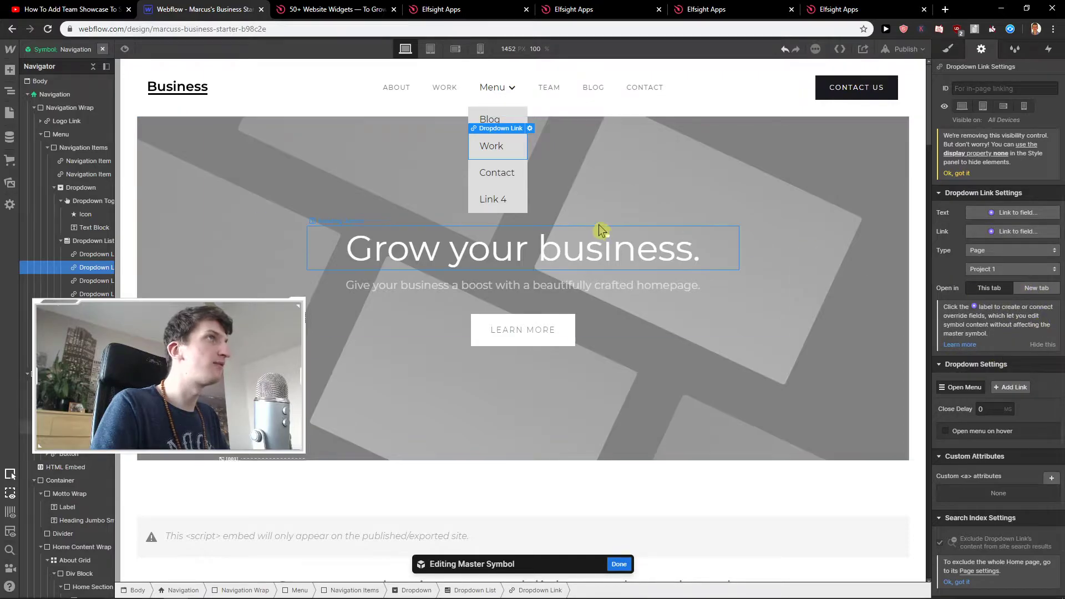
# - Link Contact to the Contact page and make Work open in a new tab
pyautogui.click(487, 176)
pyautogui.click(1001, 251)
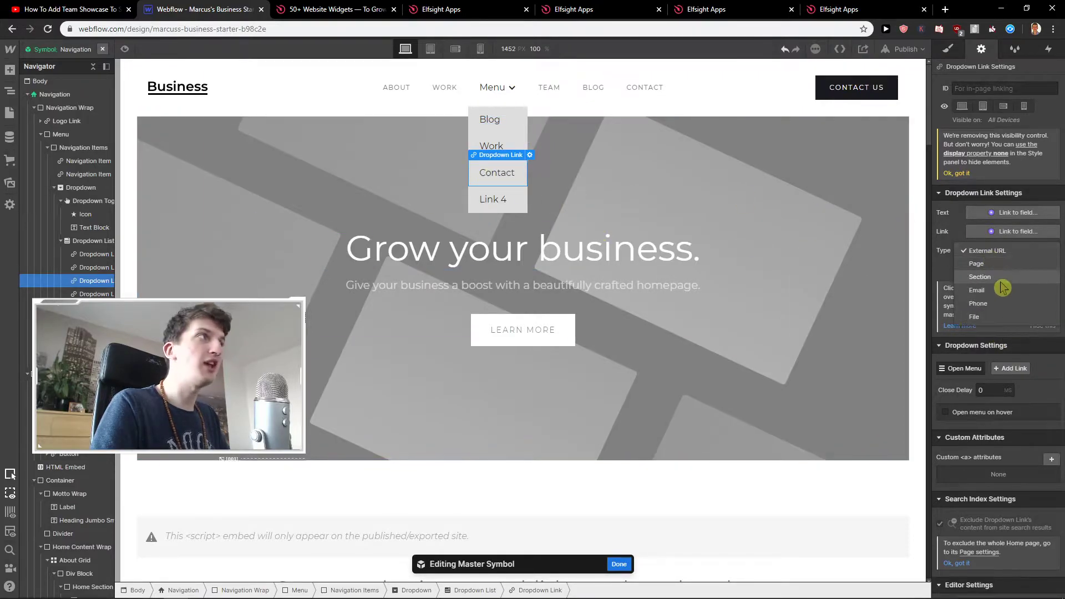
pyautogui.click(1001, 265)
pyautogui.click(1007, 272)
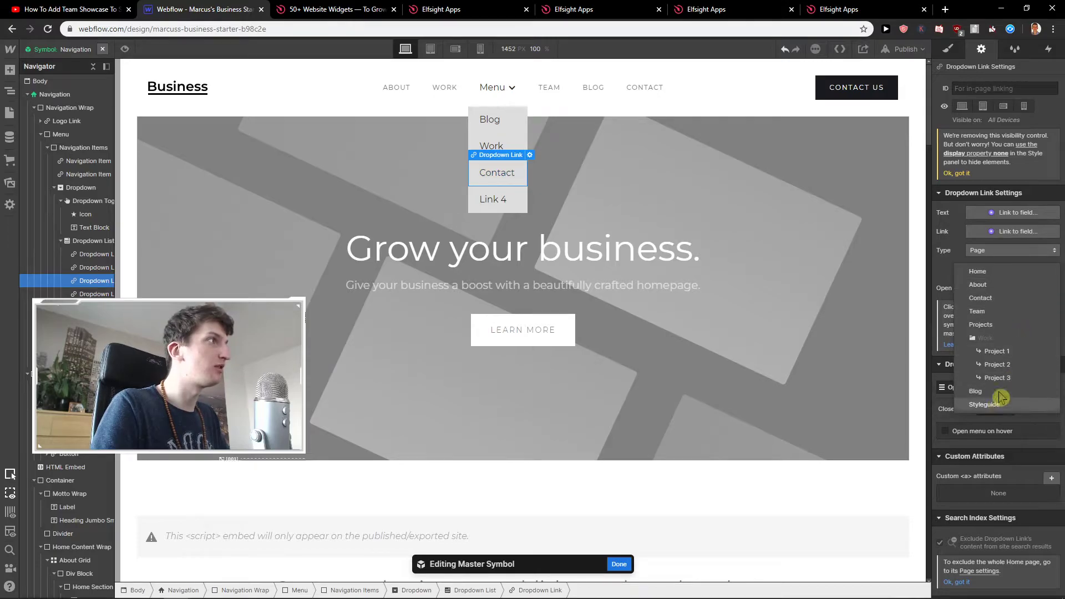
pyautogui.click(980, 298)
pyautogui.scroll(-1, 1019, 250)
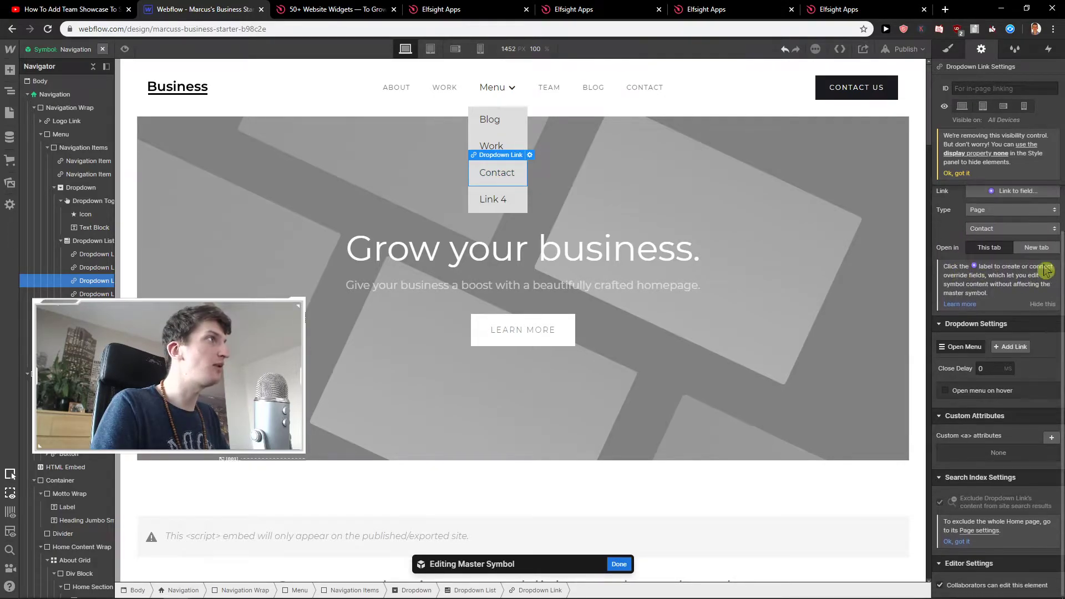
pyautogui.click(492, 146)
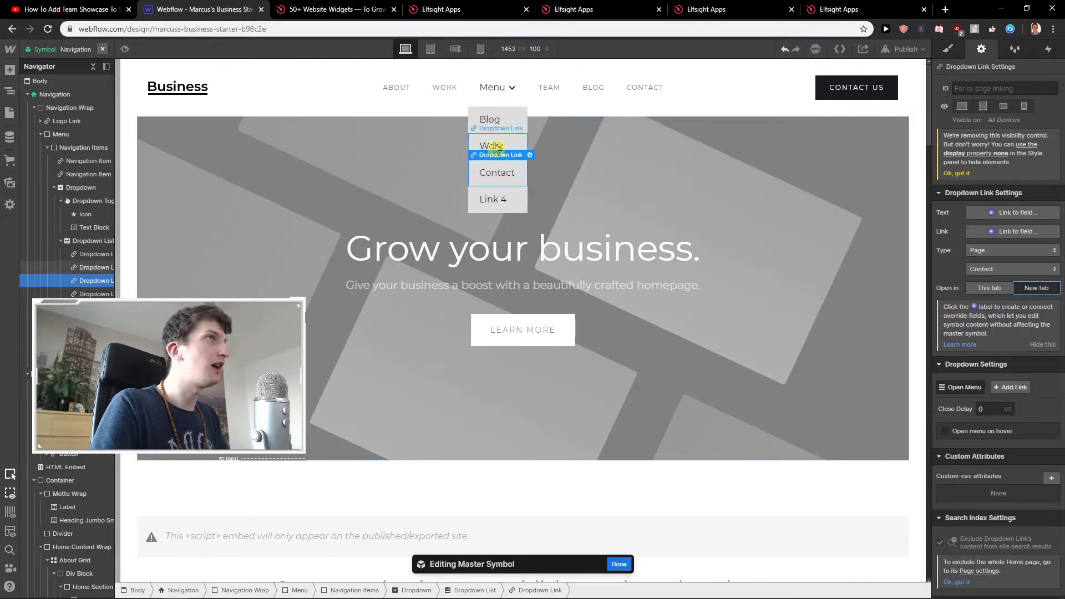
pyautogui.click(1035, 289)
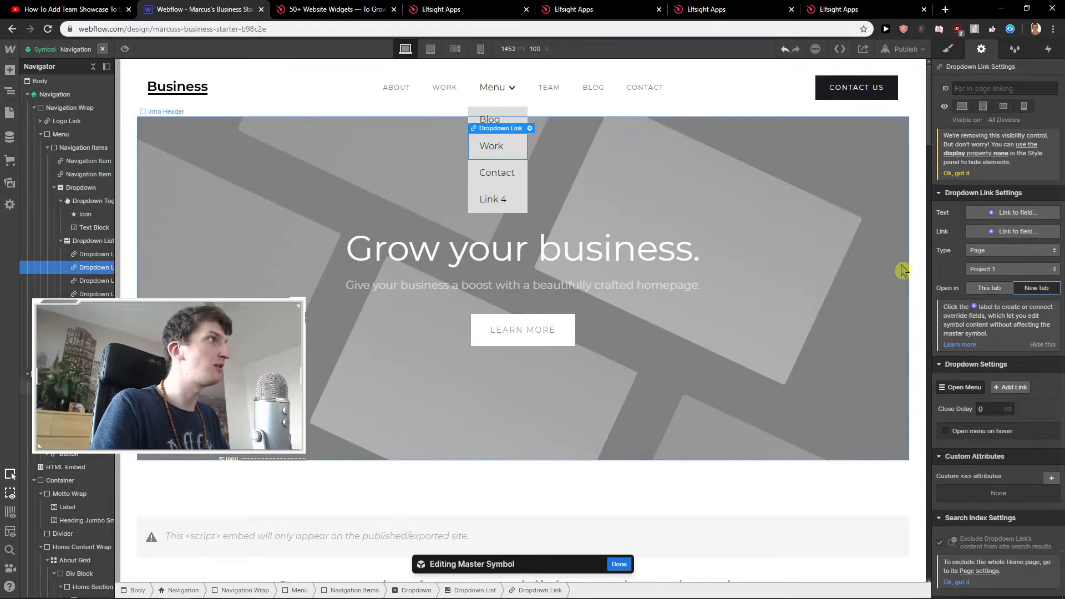
# - Add another placeholder link and drag it to the bottom of the dropdown list
pyautogui.click(481, 120)
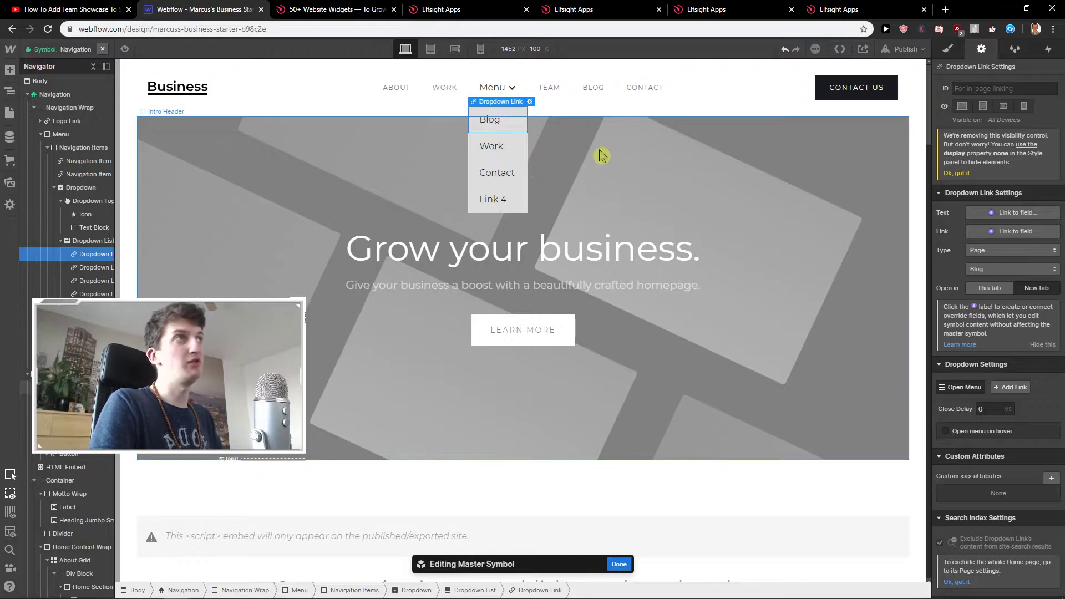
pyautogui.scroll(-1, 971, 294)
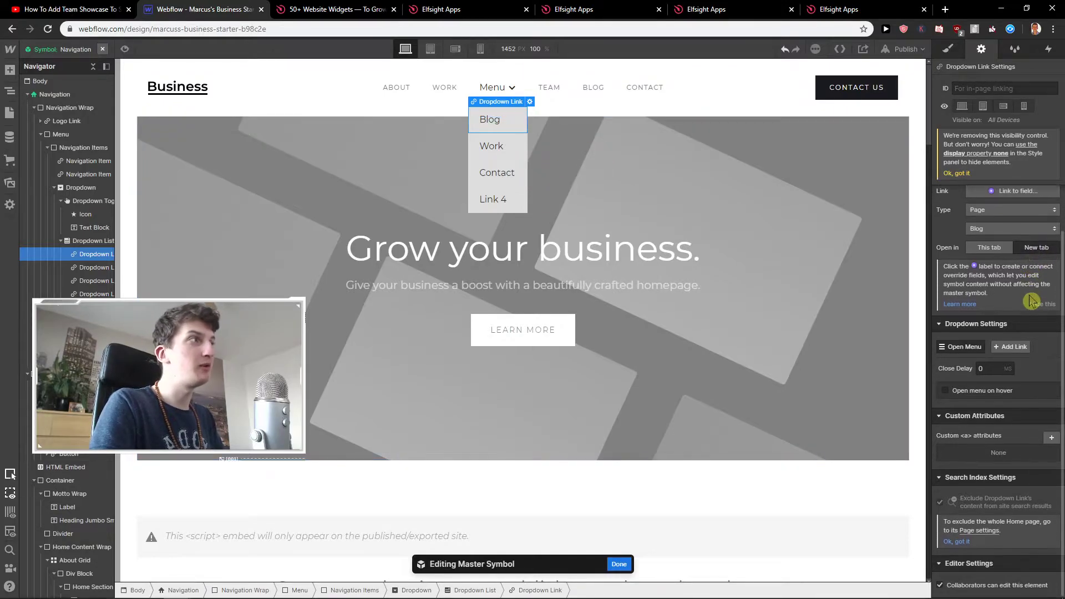
pyautogui.scroll(1, 1027, 298)
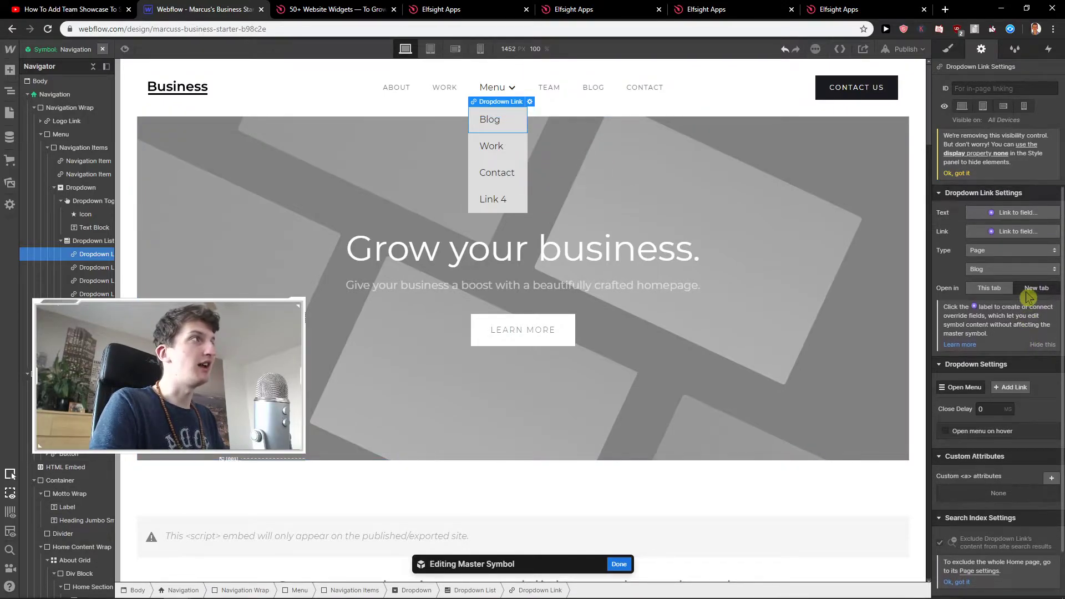
pyautogui.scroll(-1, 1027, 298)
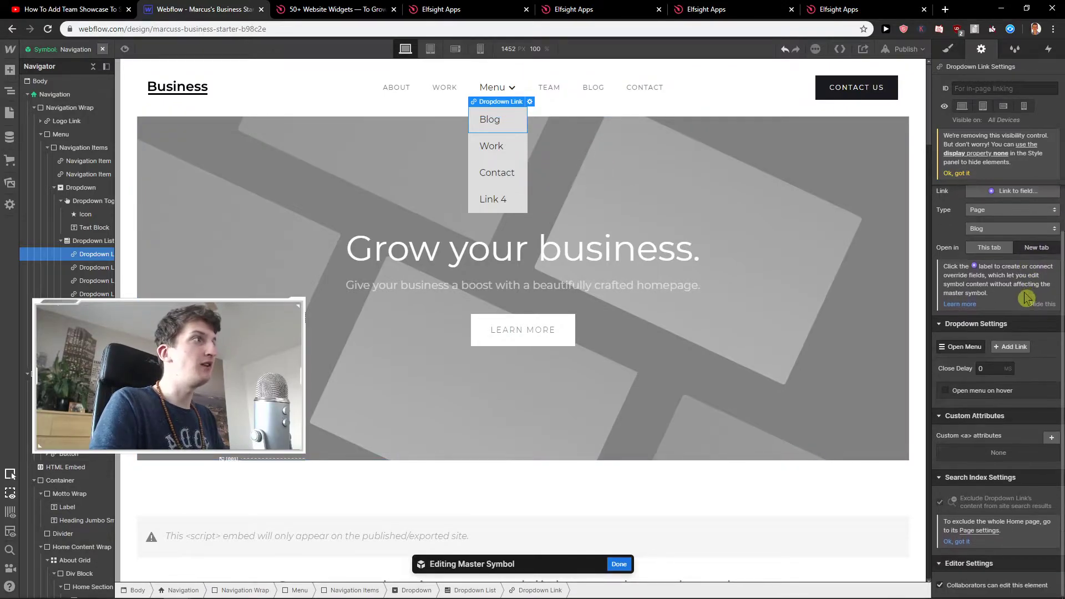
pyautogui.click(1019, 347)
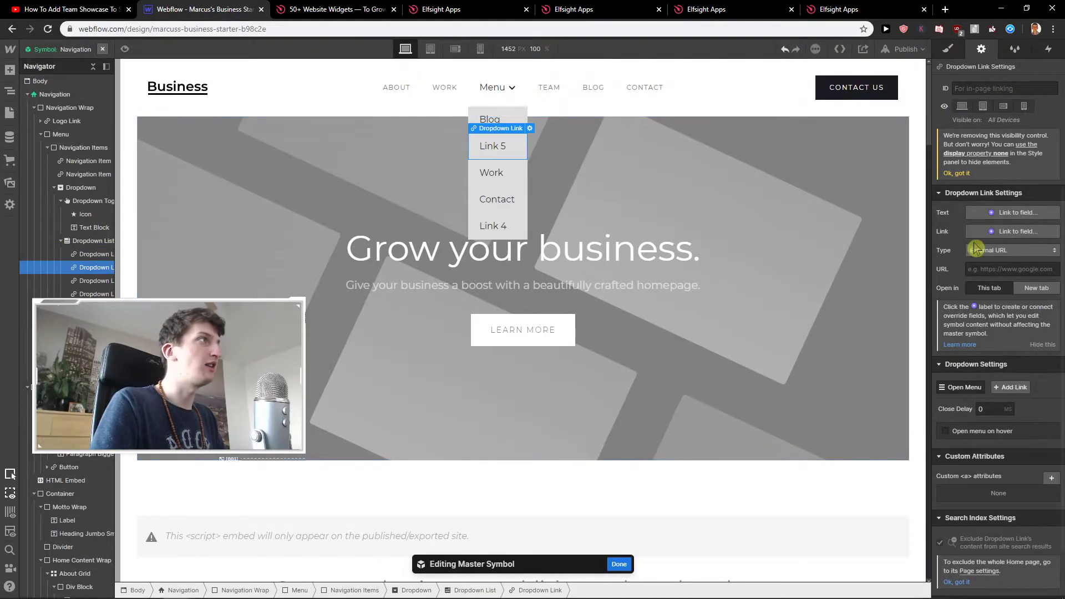
pyautogui.moveTo(507, 137); pyautogui.dragTo(507, 202)
# - Delete the leftover placeholder link and publish the site to its webflow.io domain
pyautogui.press('Delete')
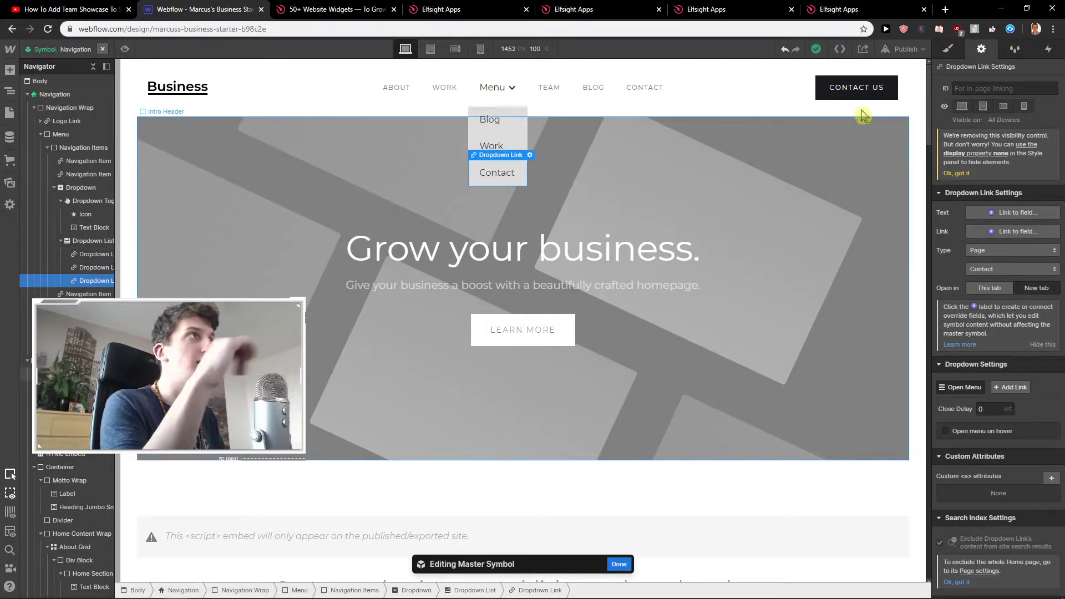
pyautogui.click(912, 53)
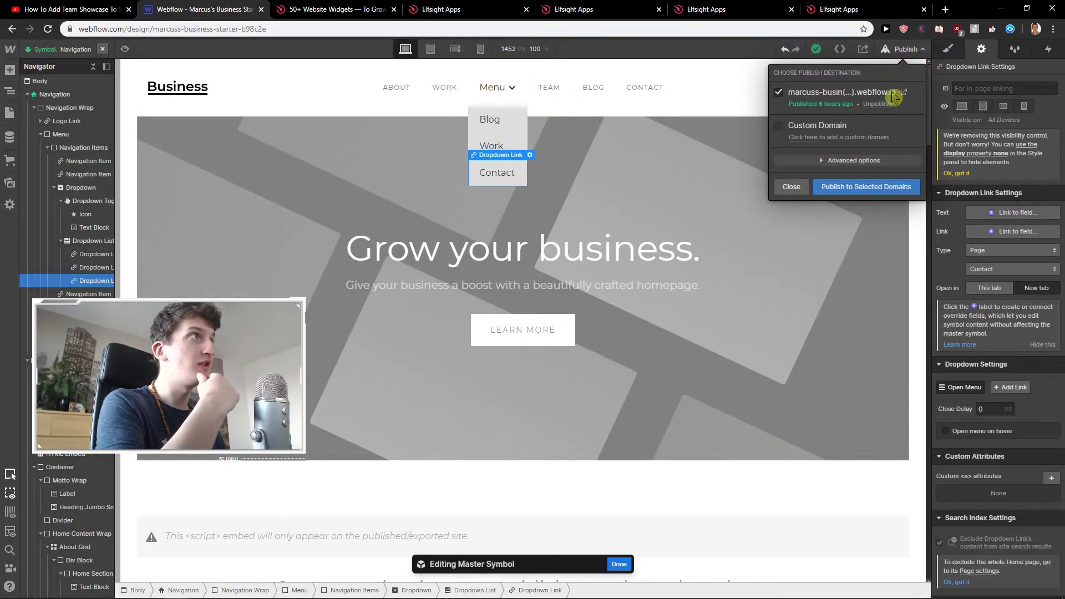
pyautogui.click(862, 192)
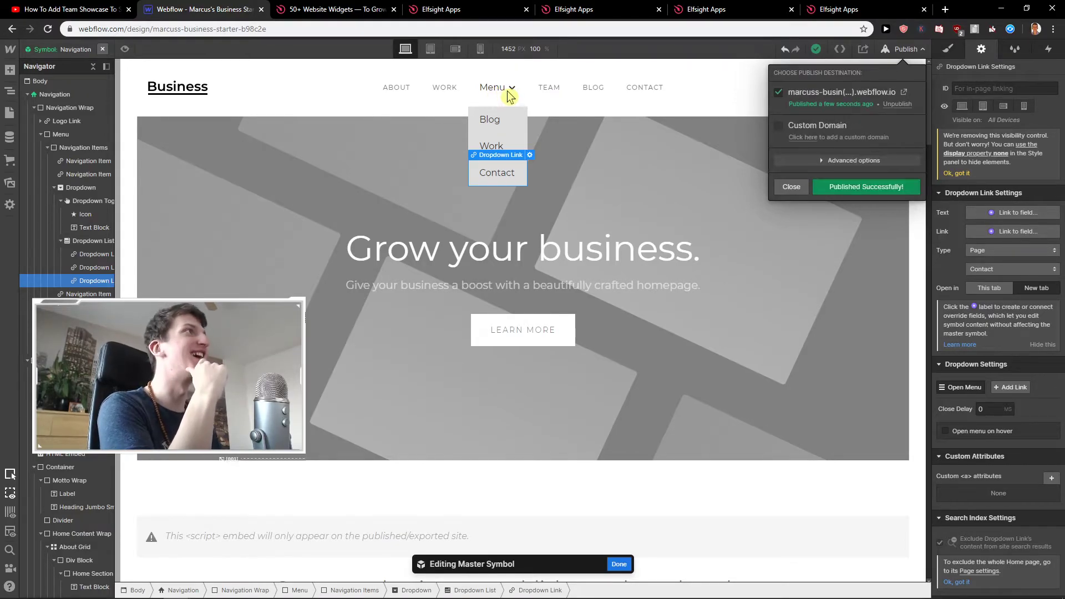
pyautogui.press('Escape')
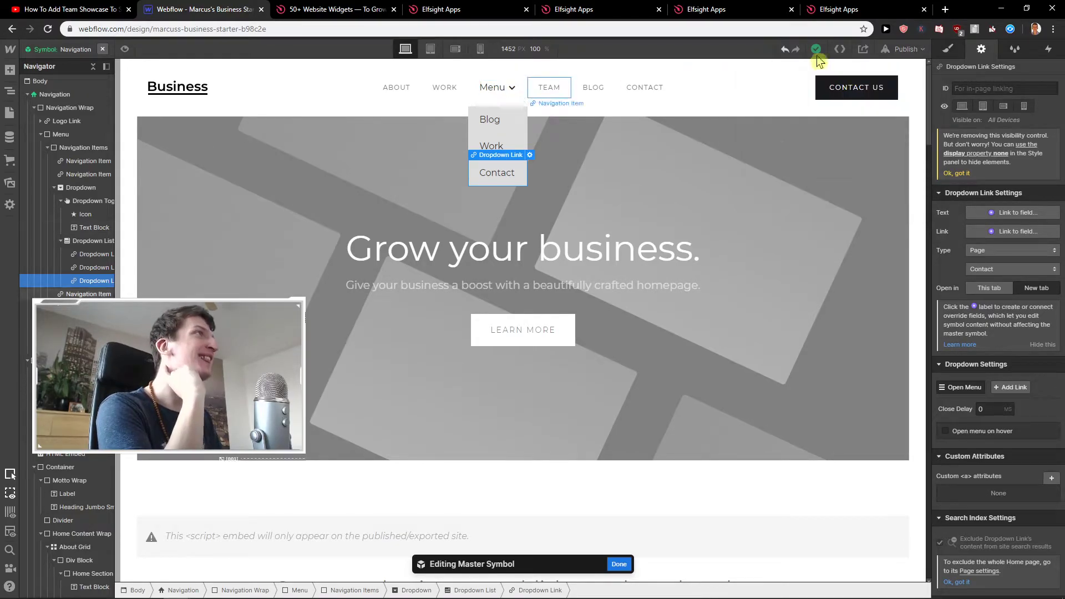
# - Set the Menu label's typography to 14 px size with 20 px line height
pyautogui.click(948, 49)
pyautogui.click(494, 94)
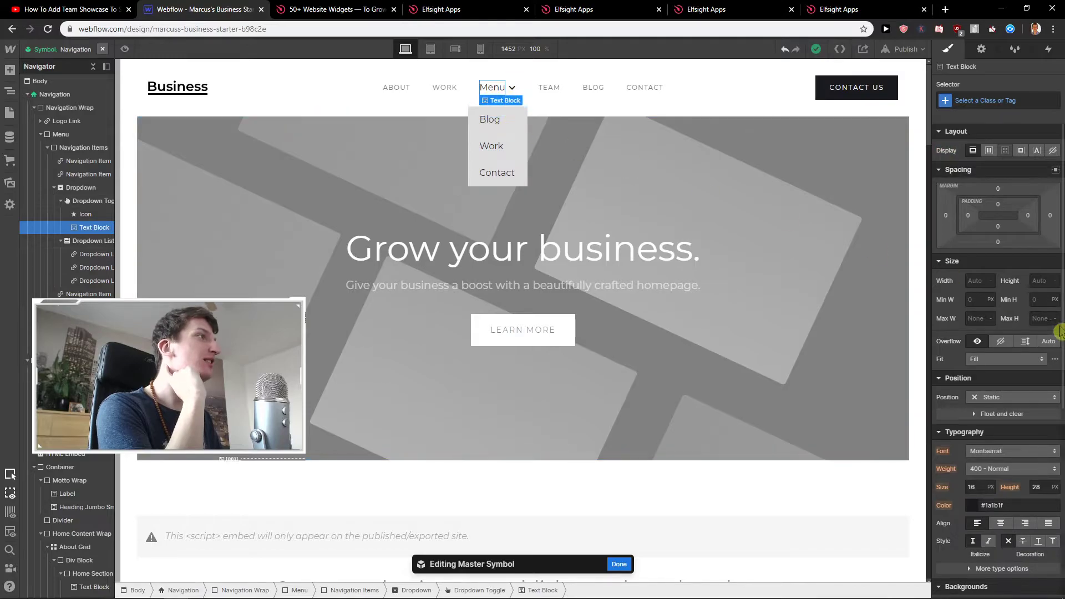
pyautogui.click(552, 90)
pyautogui.scroll(-1, 1025, 359)
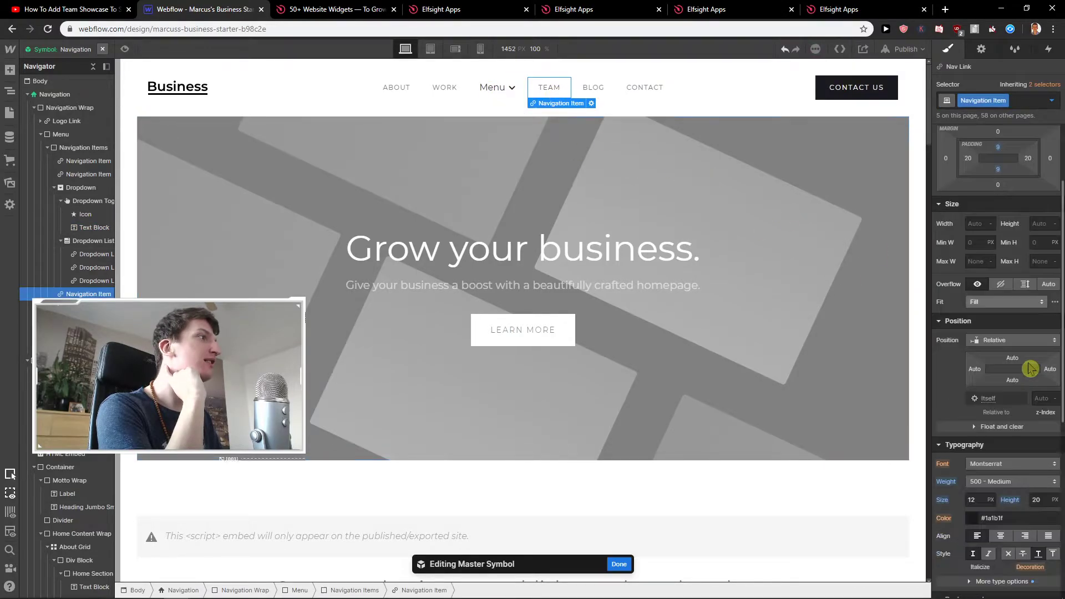
pyautogui.scroll(-1, 1017, 353)
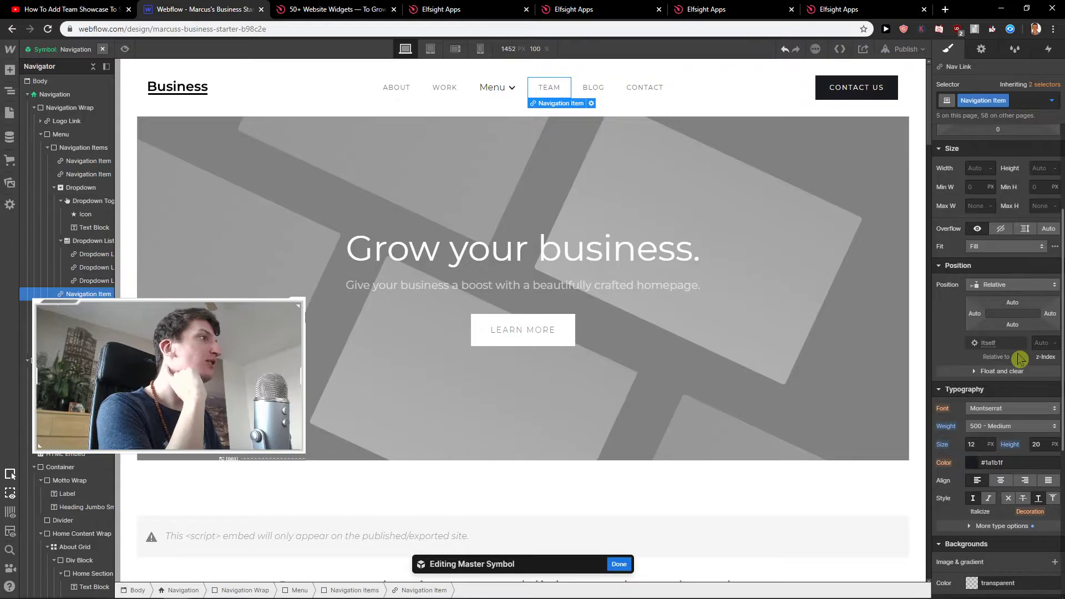
pyautogui.click(493, 91)
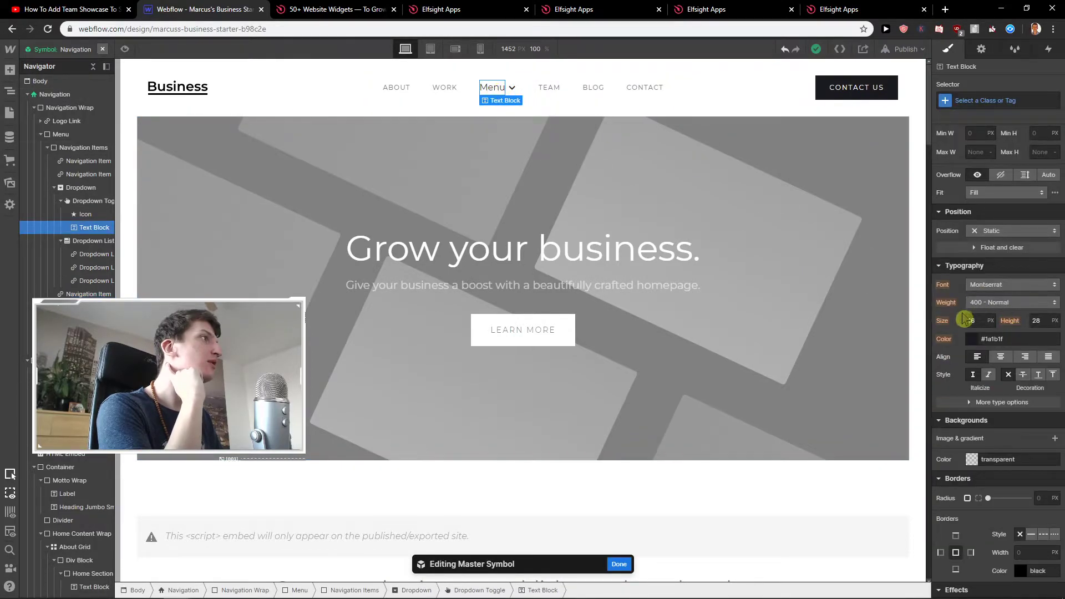
pyautogui.write('1')
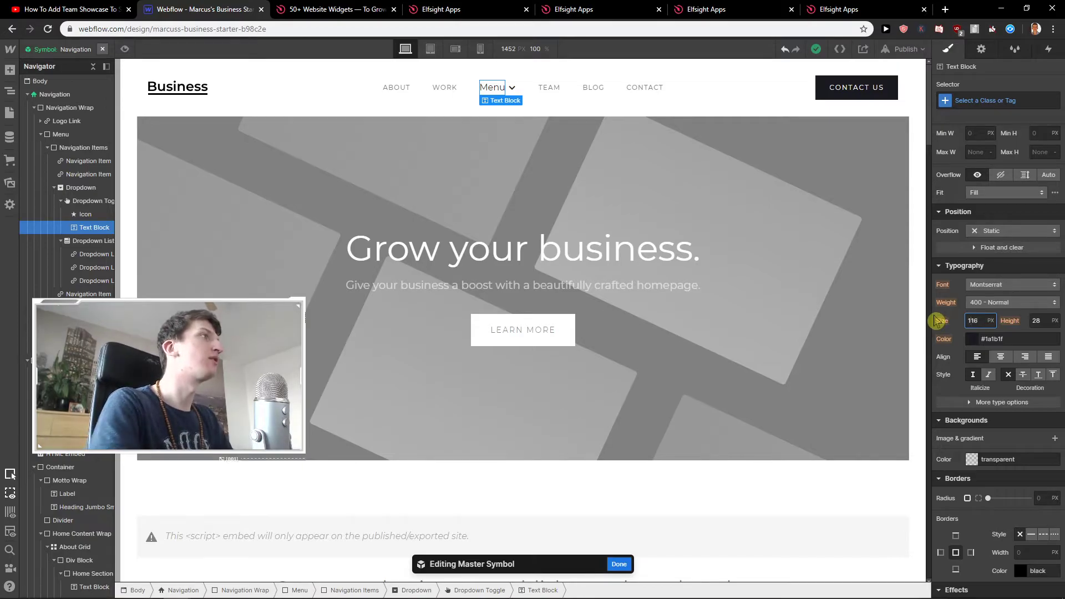
pyautogui.press('Tab')
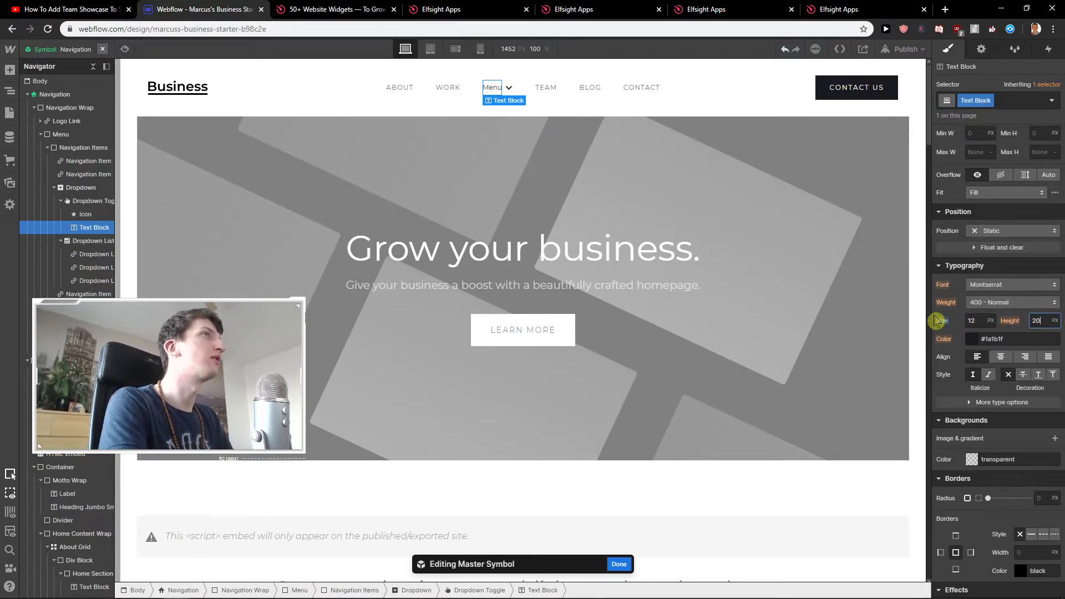
pyautogui.write('20')
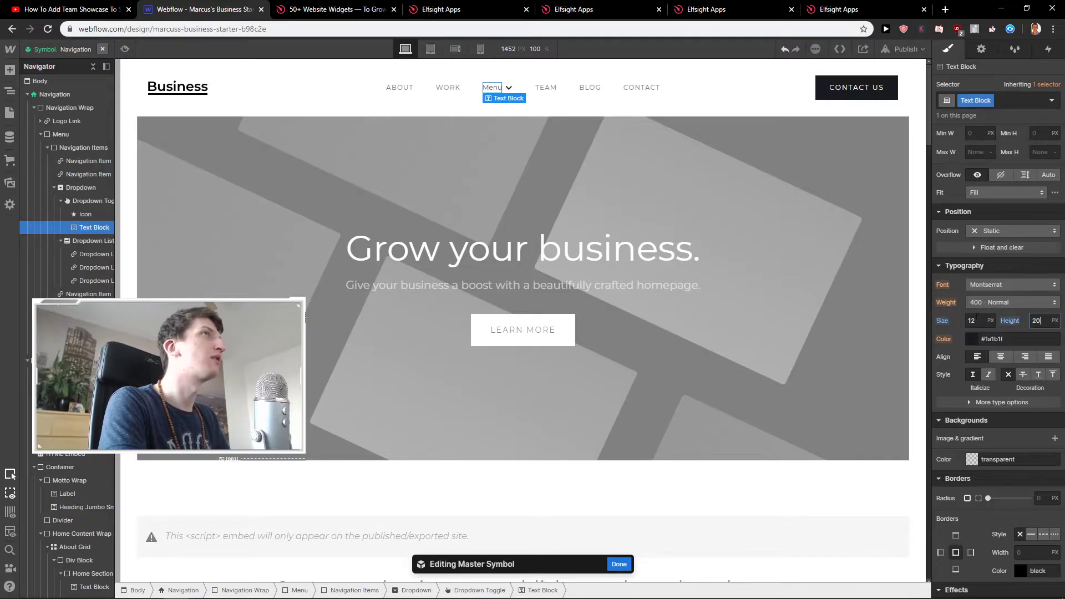
# - Compare the Menu label with TEAM, adjust its size, then exit and reopen the Navigation symbol
pyautogui.click(546, 91)
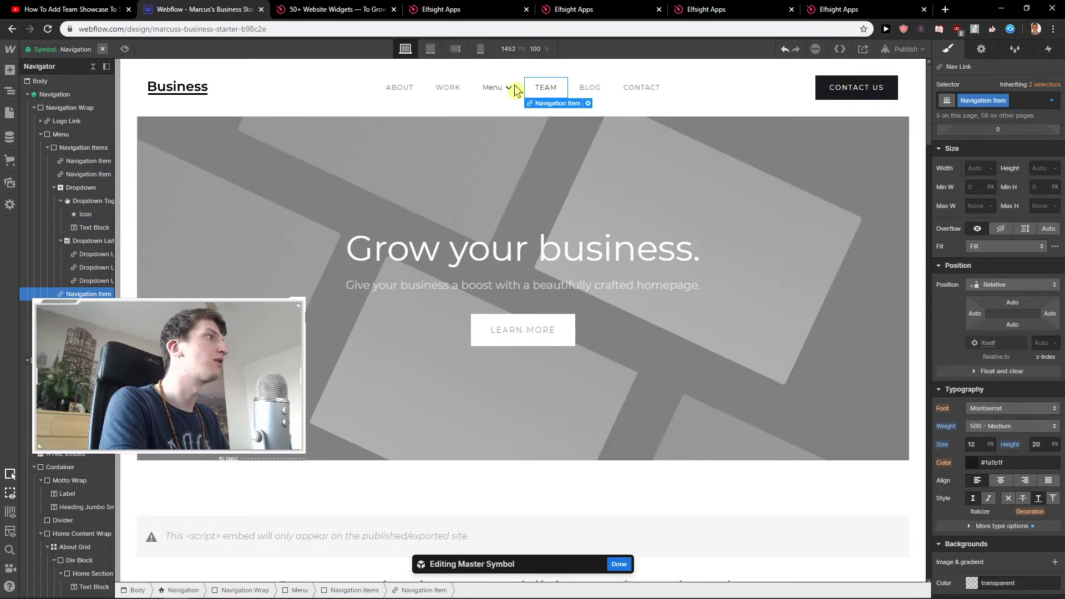
pyautogui.click(485, 91)
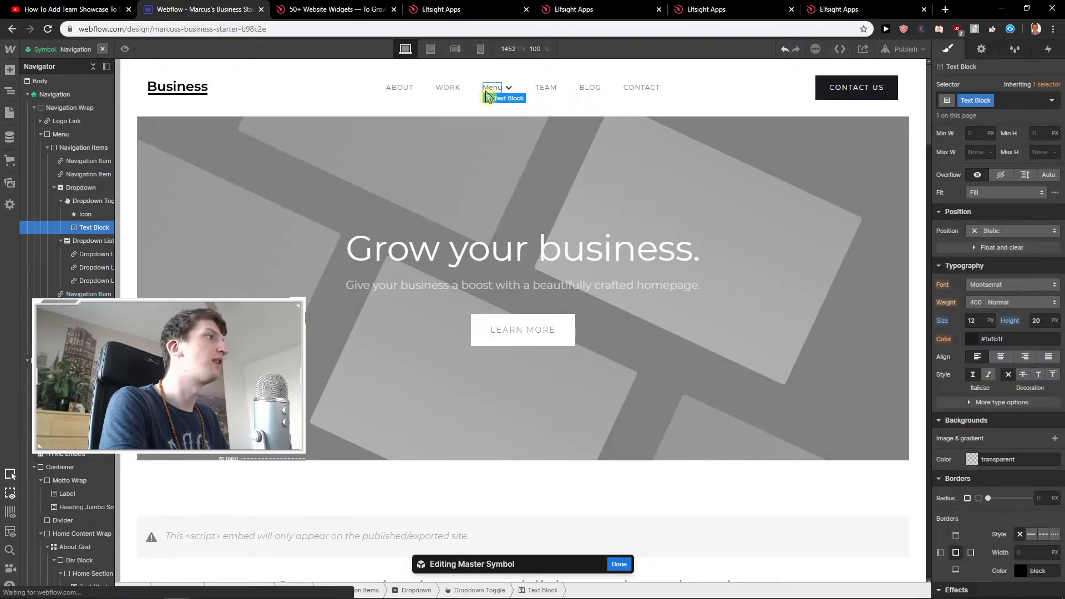
pyautogui.click(559, 91)
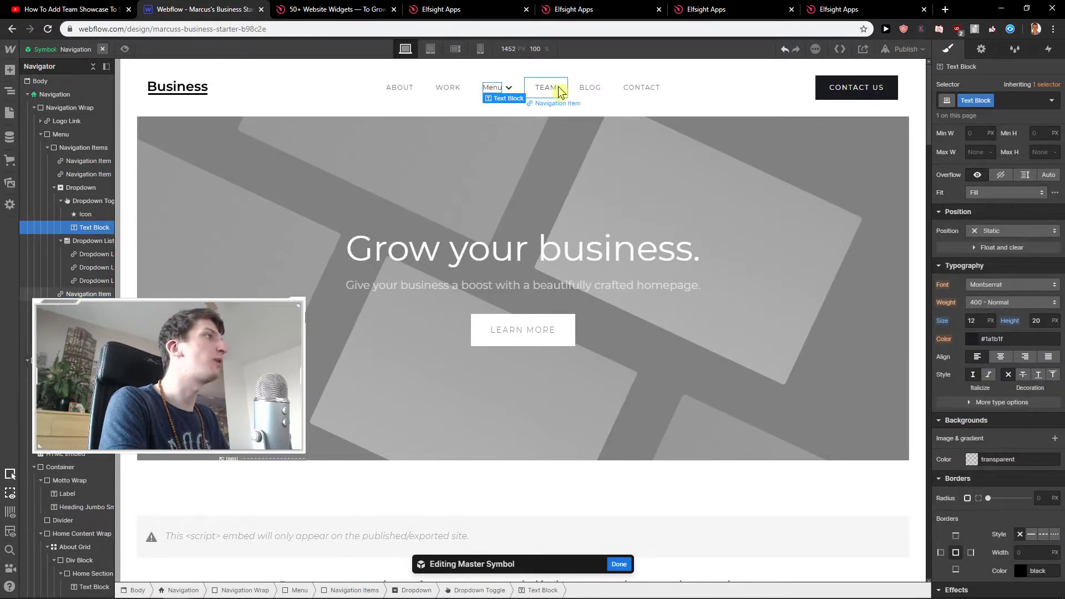
pyautogui.click(489, 89)
pyautogui.click(490, 87)
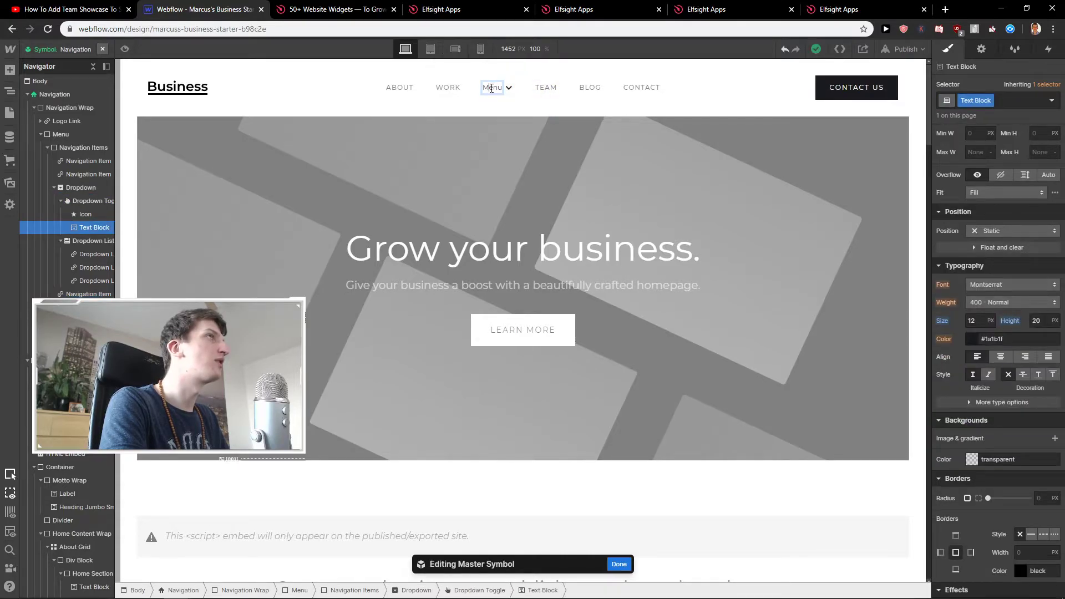
pyautogui.doubleClick(490, 88)
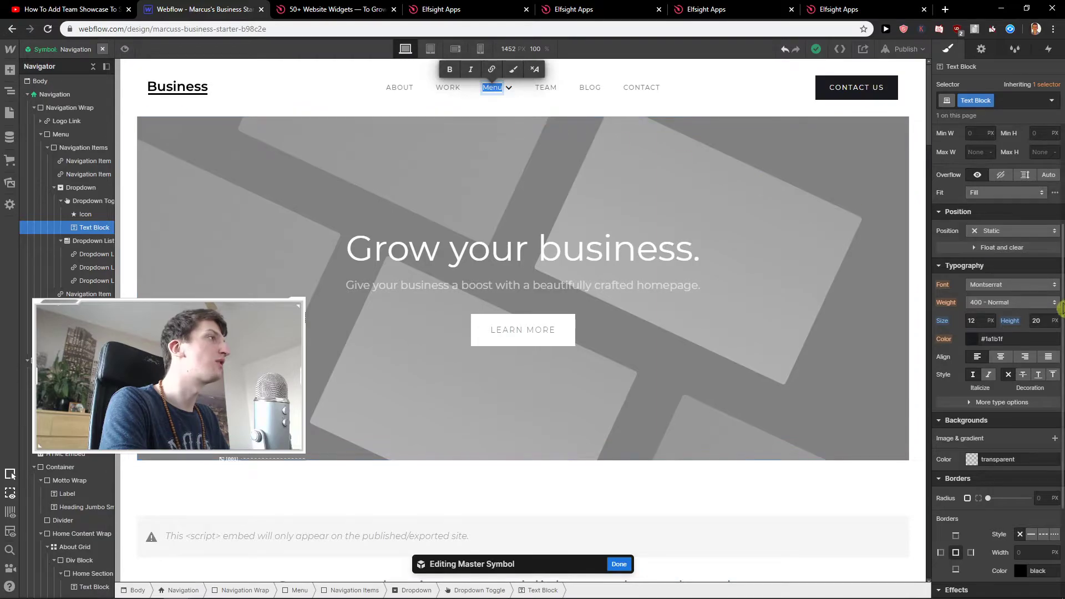
pyautogui.click(972, 321)
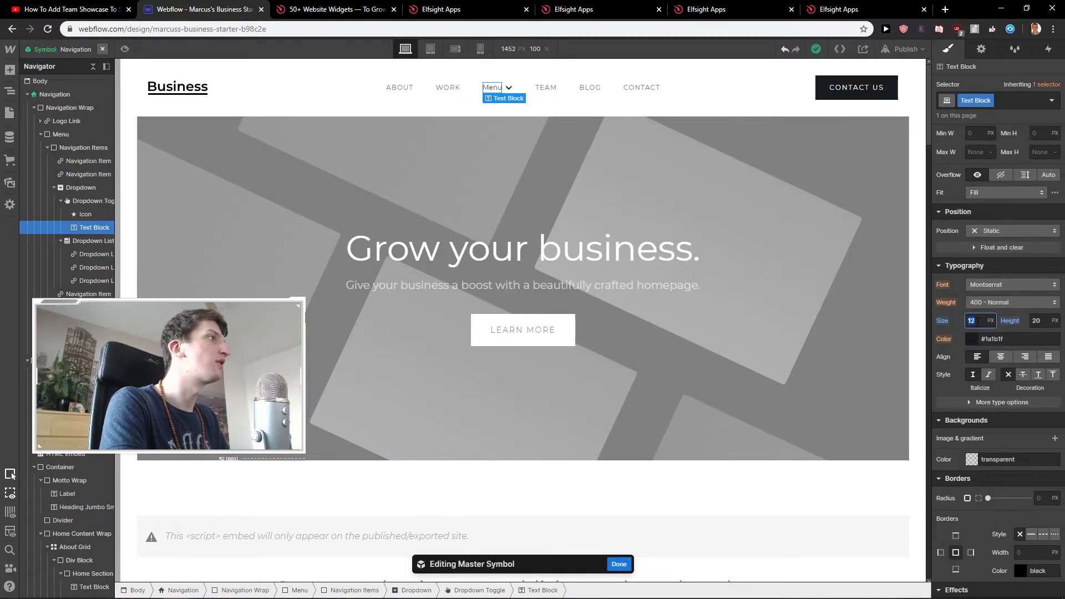
pyautogui.write('44')
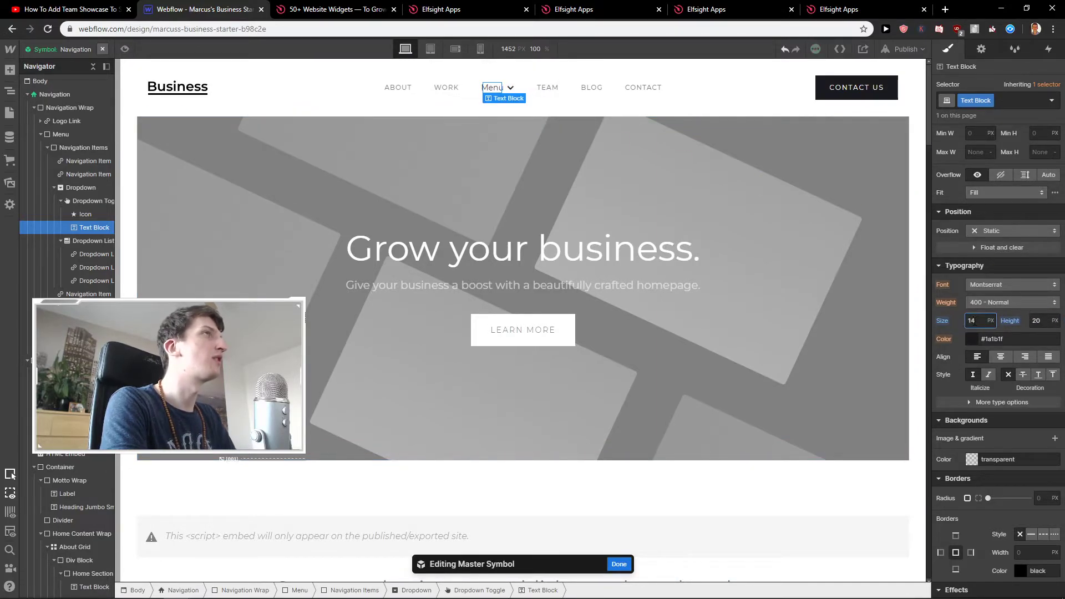
pyautogui.press('Escape')
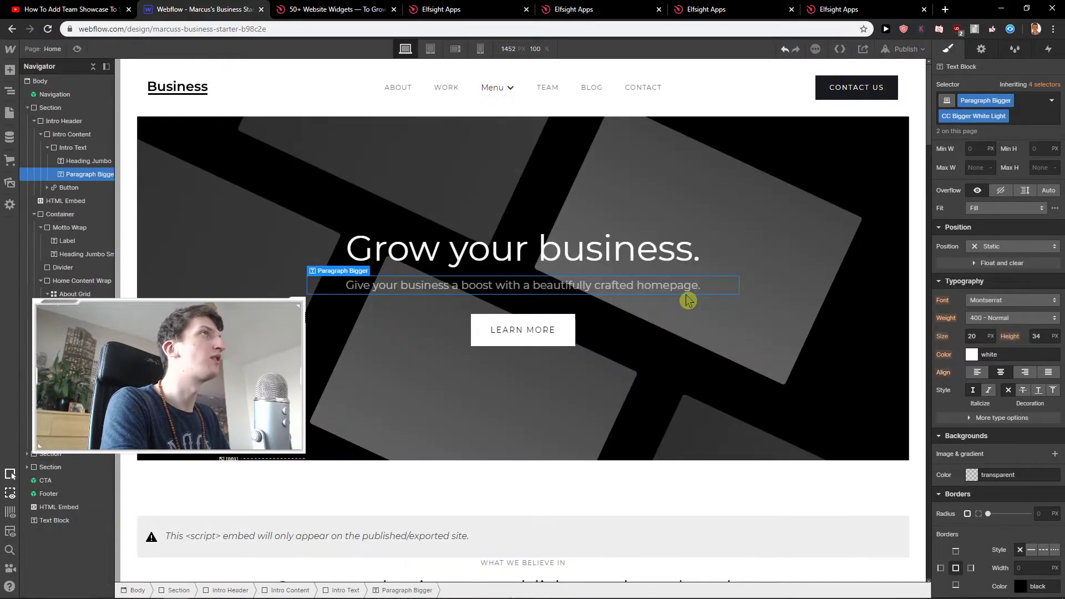
pyautogui.click(525, 112)
pyautogui.doubleClick(525, 112)
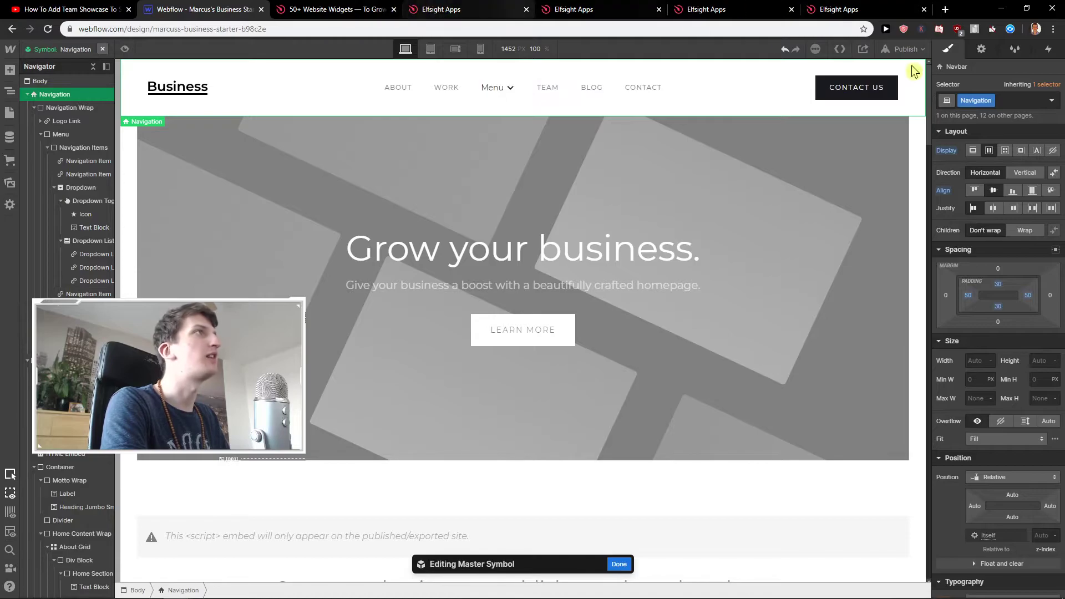
# - Open the live site and open Blog, Work and Contact from its Menu in new tabs
pyautogui.click(923, 50)
pyautogui.click(904, 92)
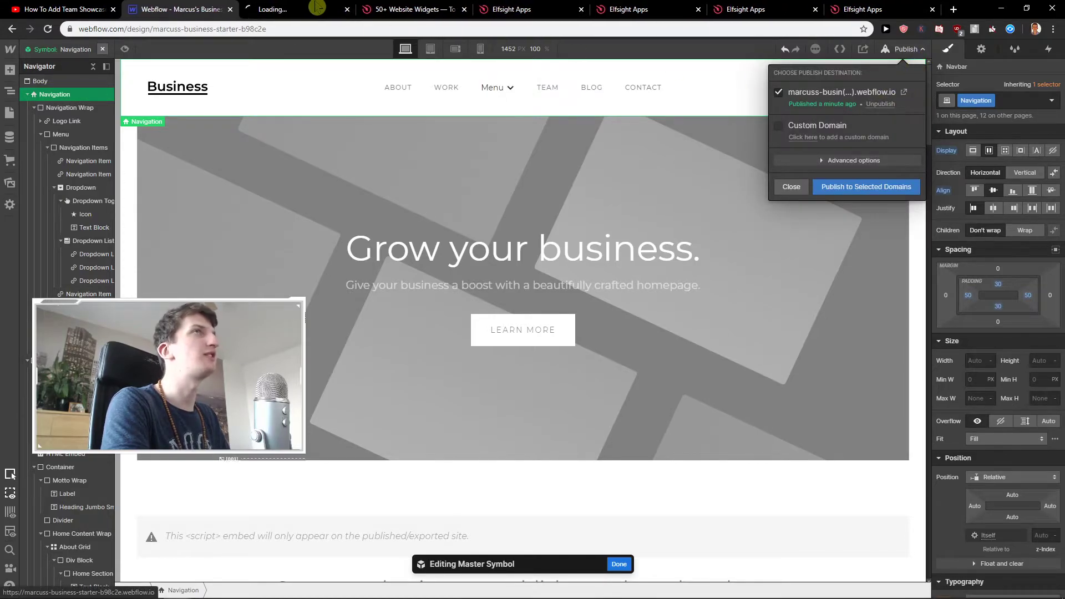
pyautogui.click(520, 69)
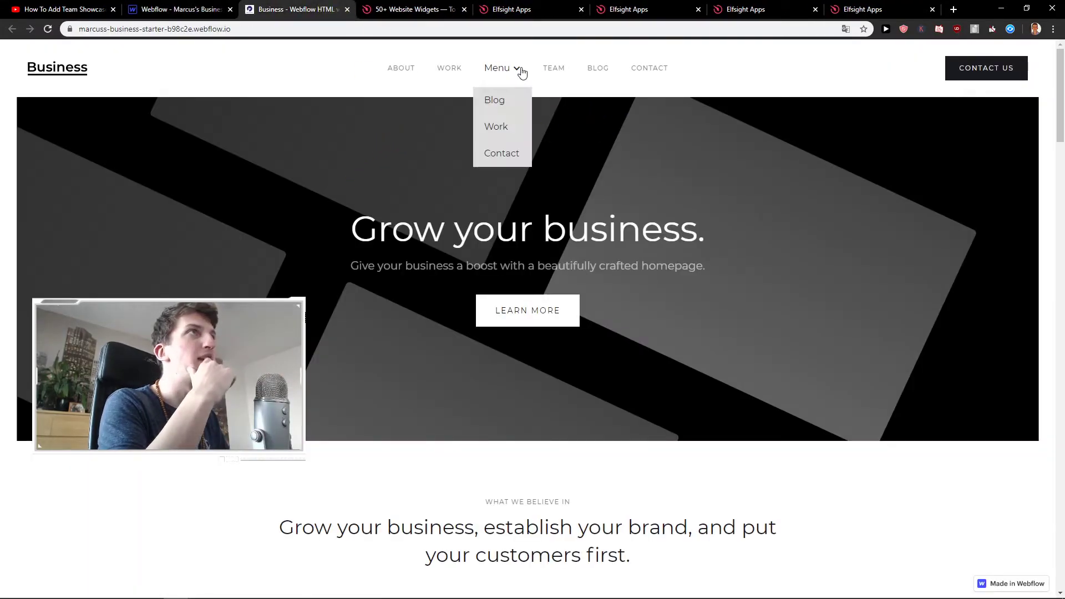
pyautogui.click(494, 100)
pyautogui.hotkey('ctrl', 'shift', 'Tab')
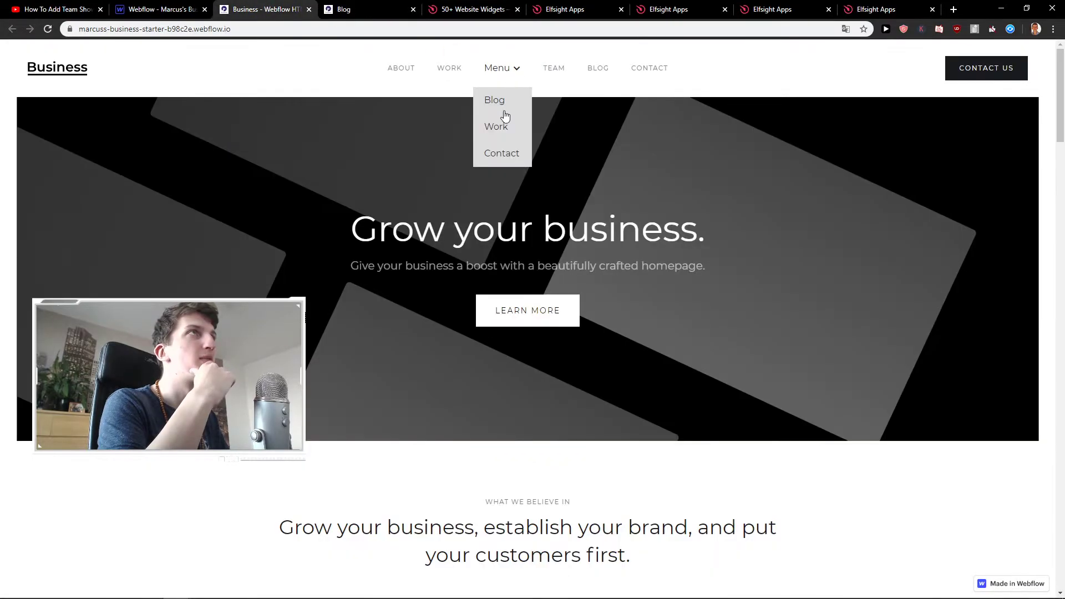
pyautogui.click(498, 125)
pyautogui.hotkey('ctrl', 'shift', 'Tab')
pyautogui.click(500, 152)
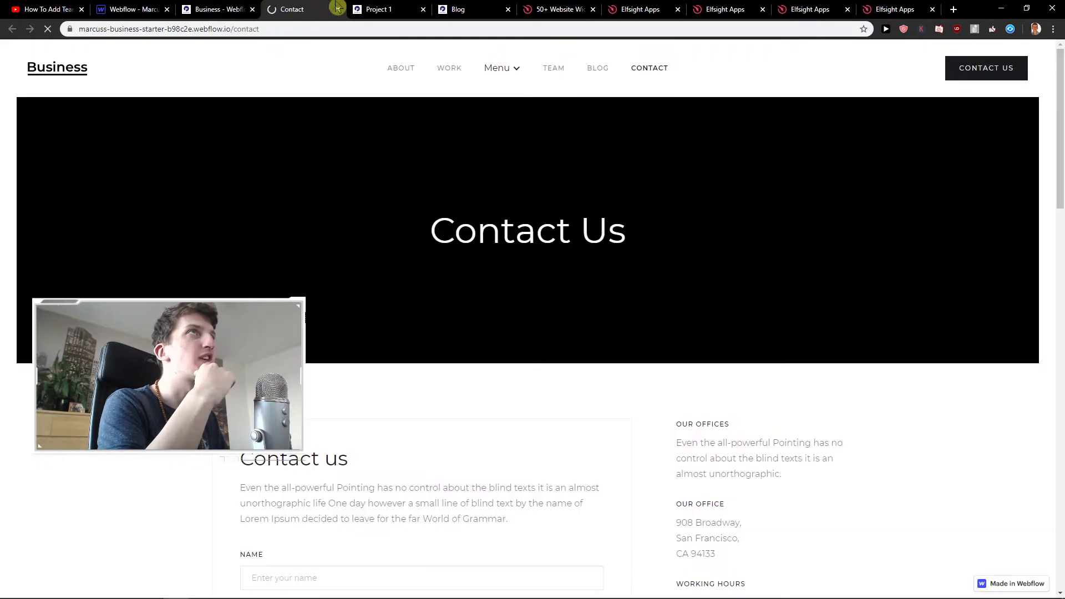
# - Check the Blog, Project 1 and Contact tabs, then return to the home page
pyautogui.click(452, 8)
pyautogui.click(382, 9)
pyautogui.click(295, 7)
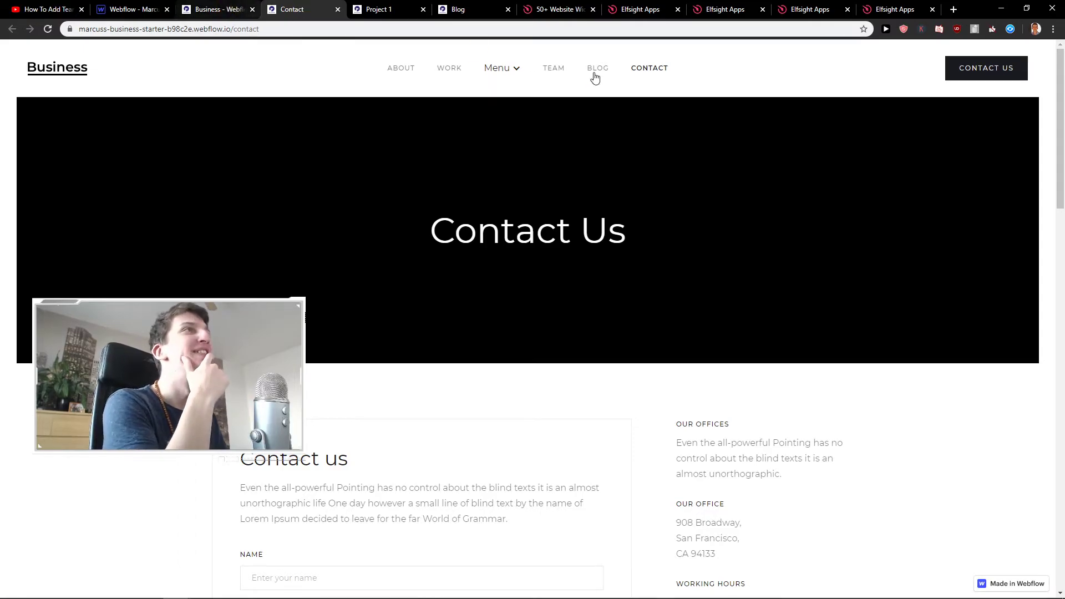
pyautogui.click(233, 9)
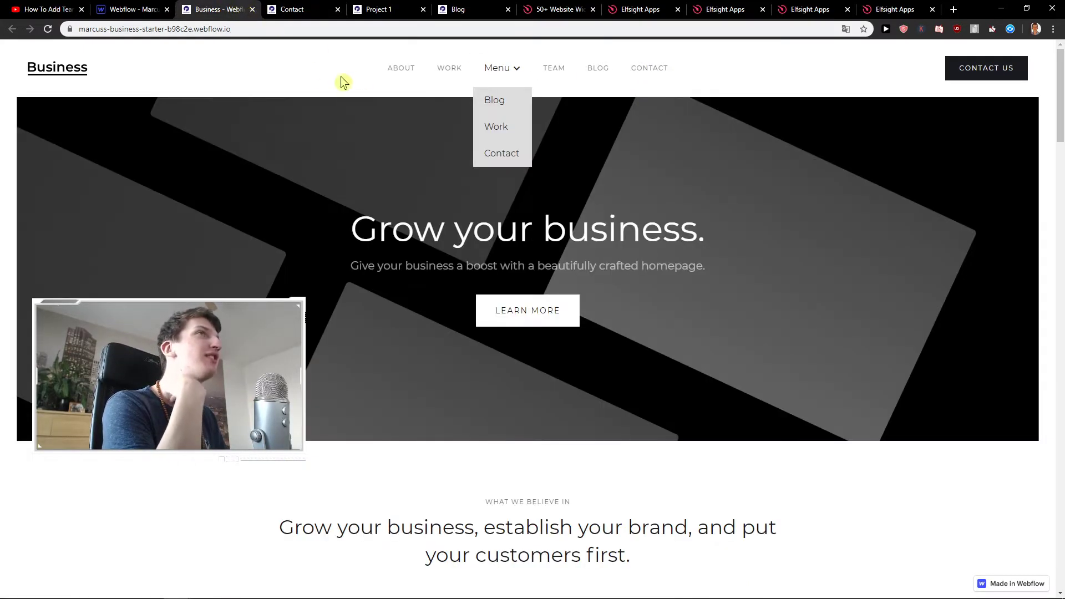
# - Back in the designer, select the Menu label text block and set its font size to 16 px
pyautogui.click(135, 10)
pyautogui.click(349, 101)
pyautogui.doubleClick(339, 100)
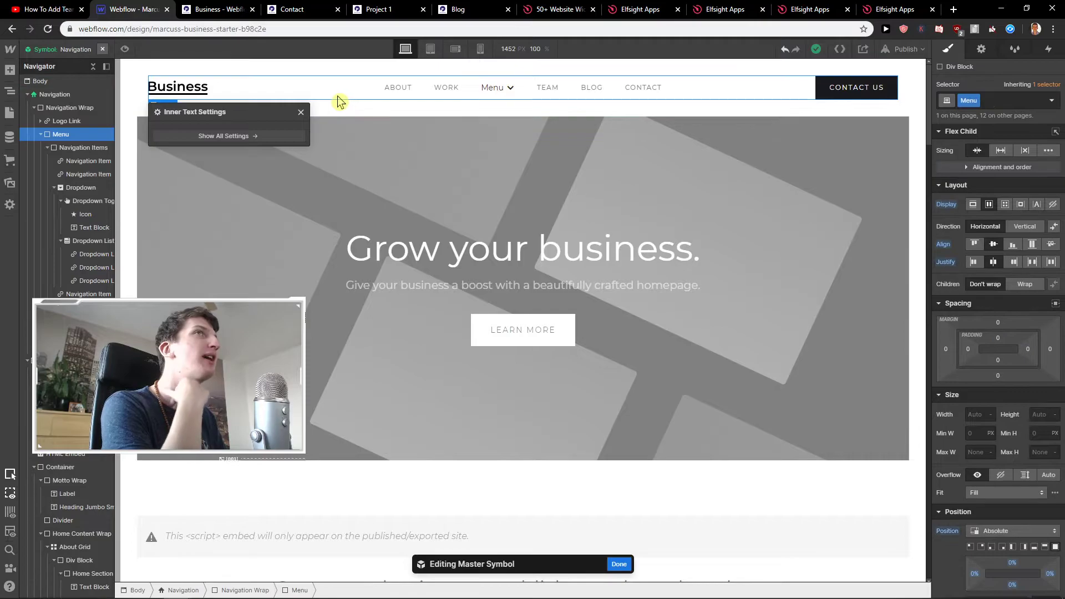
pyautogui.scroll(-5, 1026, 388)
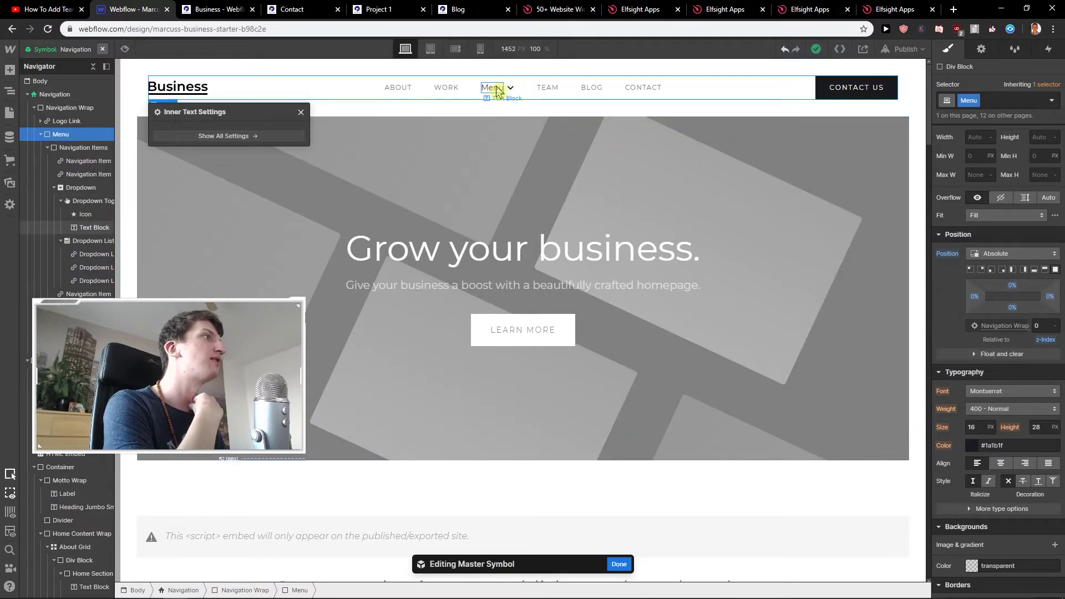
pyautogui.click(661, 92)
pyautogui.doubleClick(642, 89)
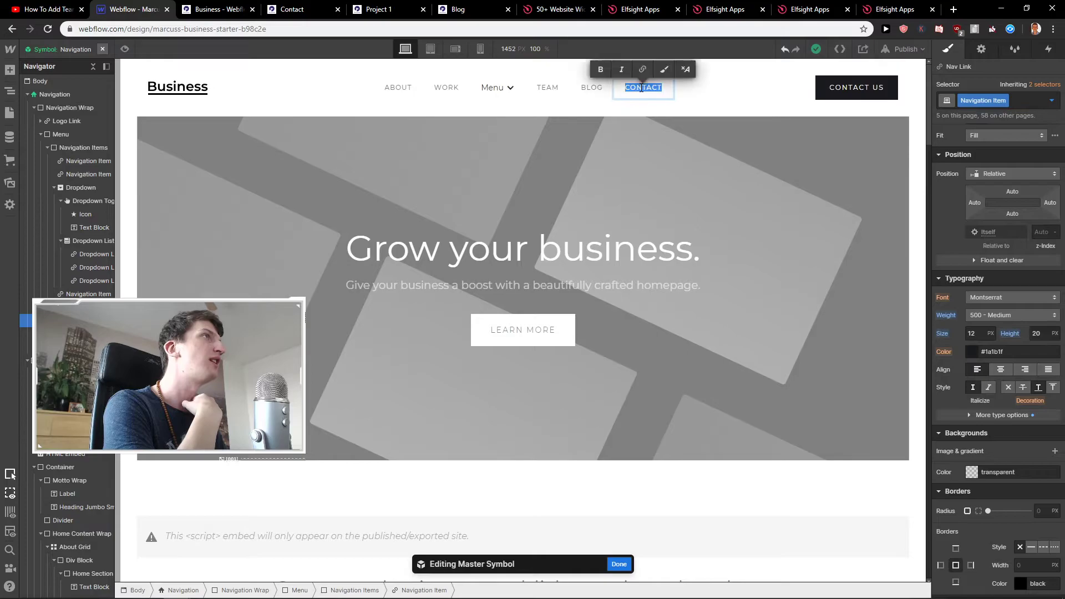
pyautogui.press('Escape')
pyautogui.click(484, 92)
pyautogui.doubleClick(486, 89)
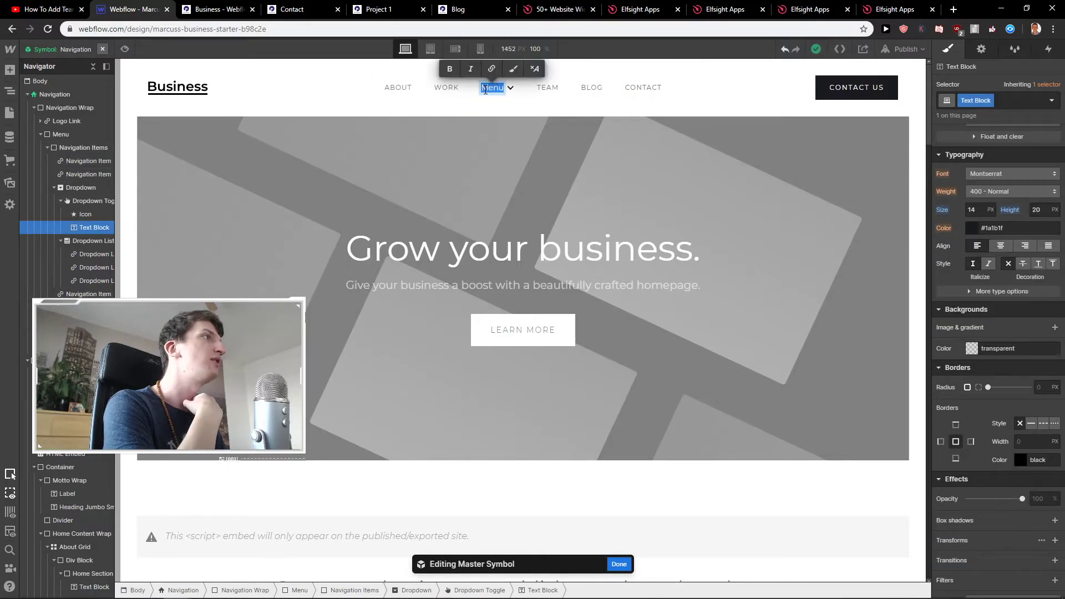
pyautogui.click(972, 210)
pyautogui.write('16')
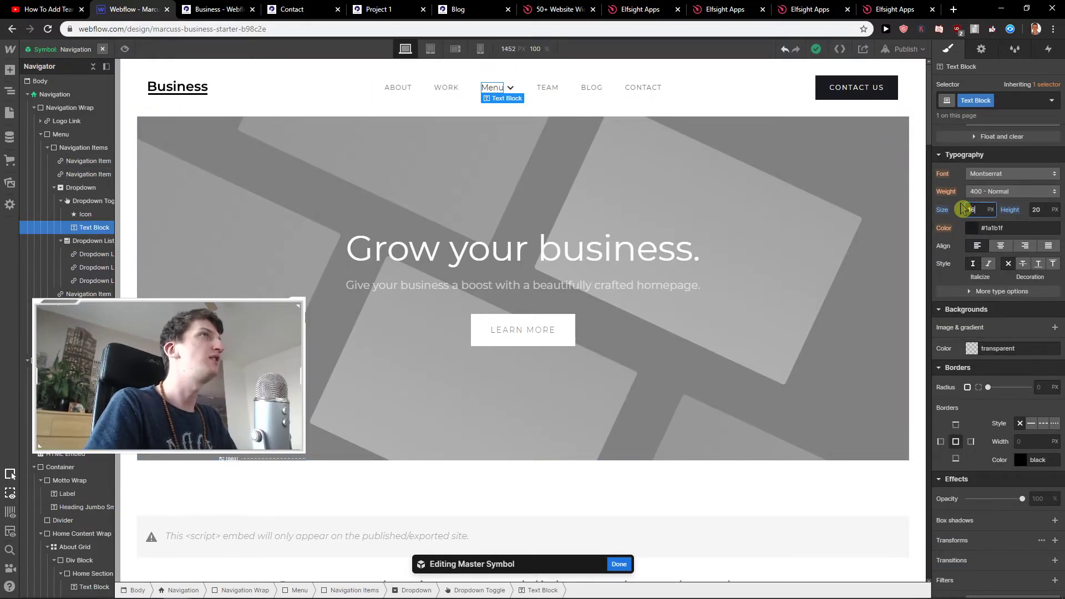
pyautogui.click(1045, 209)
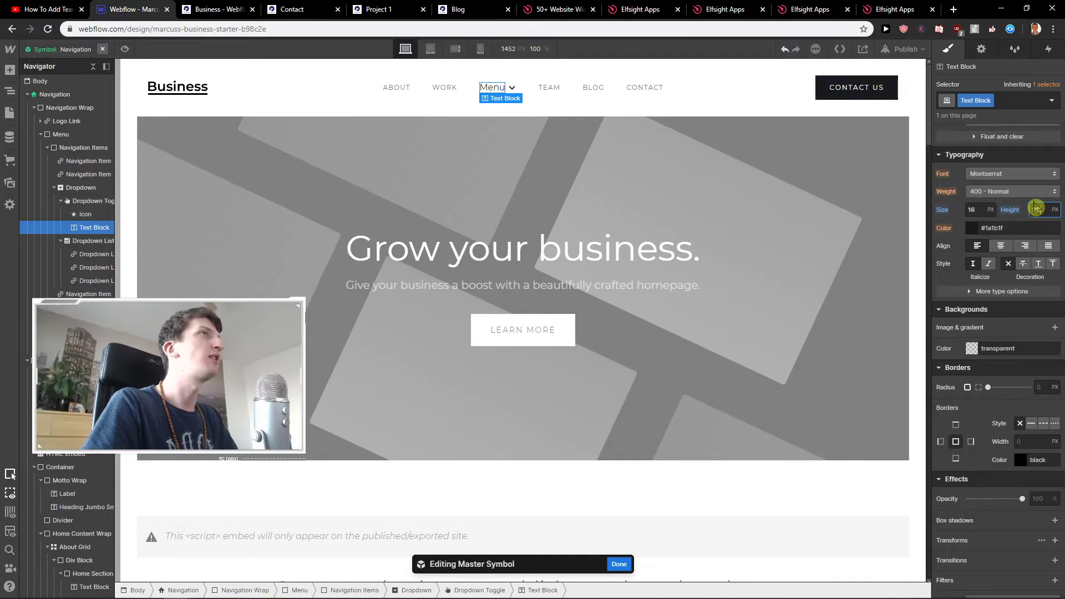
# - Compare with the WORK and ABOUT links, then set the Menu label weight to 500 - Medium
pyautogui.click(563, 108)
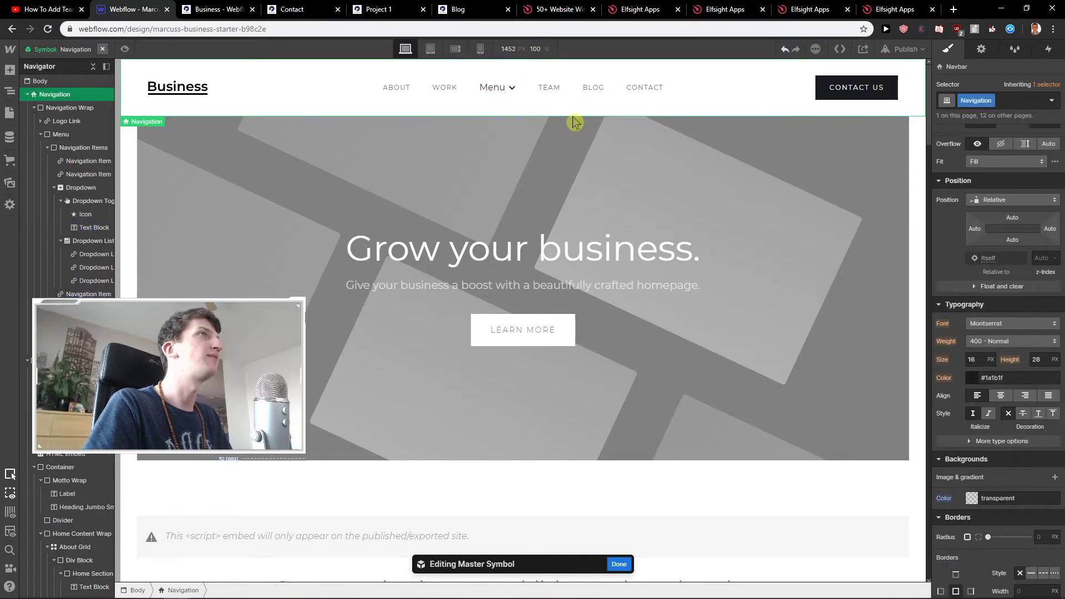
pyautogui.click(493, 90)
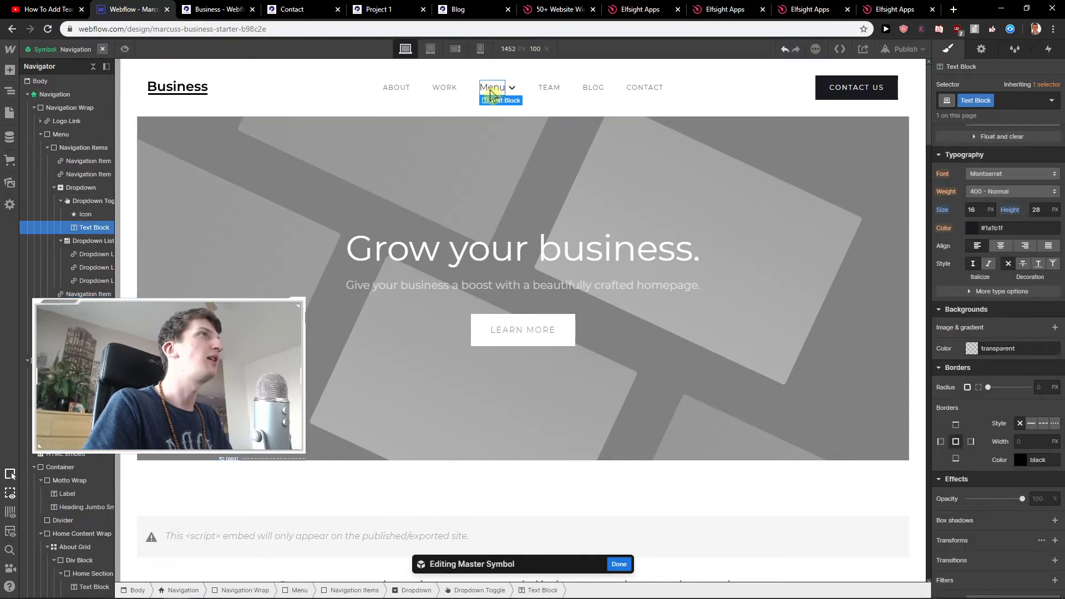
pyautogui.click(455, 91)
pyautogui.click(333, 95)
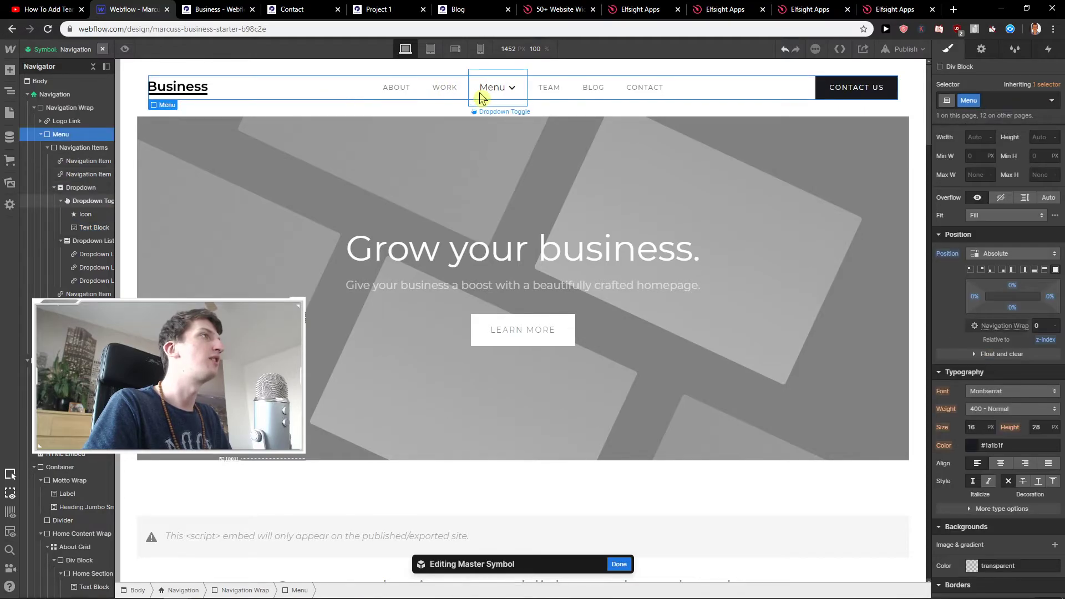
pyautogui.click(374, 79)
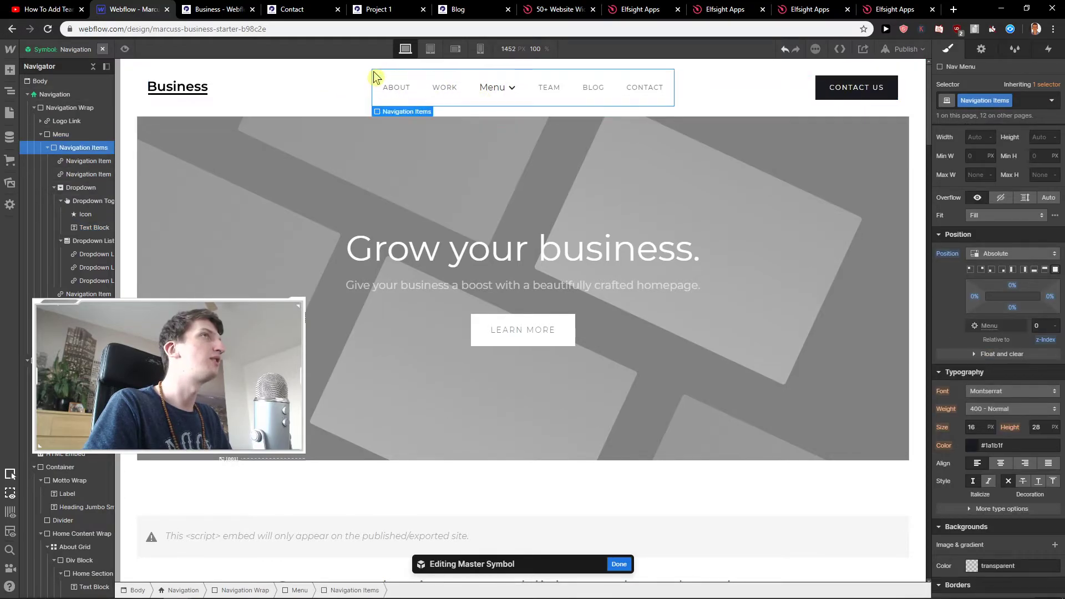
pyautogui.click(381, 89)
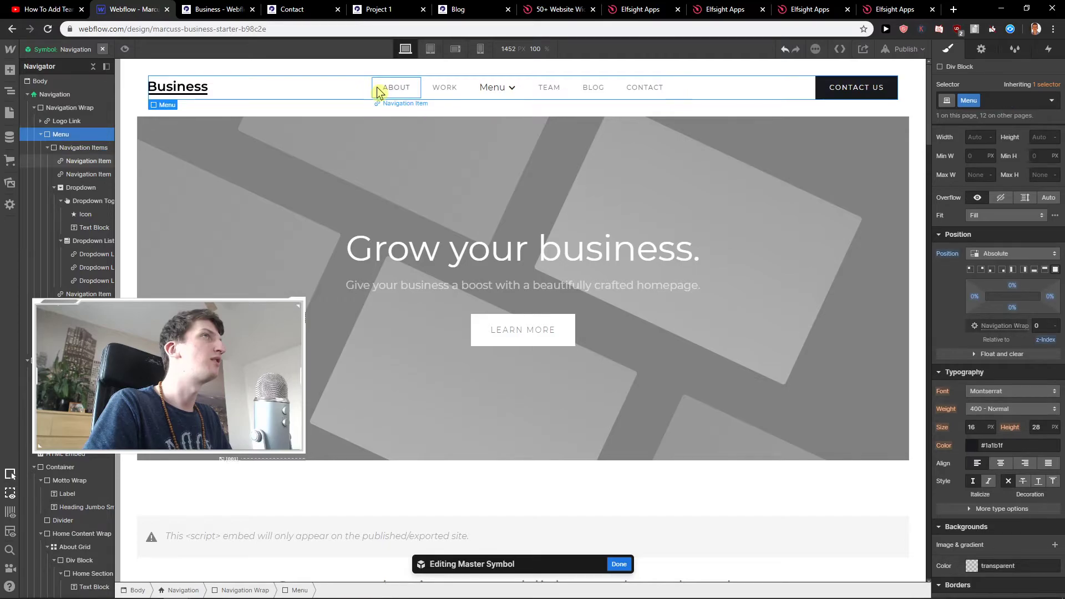
pyautogui.click(388, 79)
pyautogui.click(398, 84)
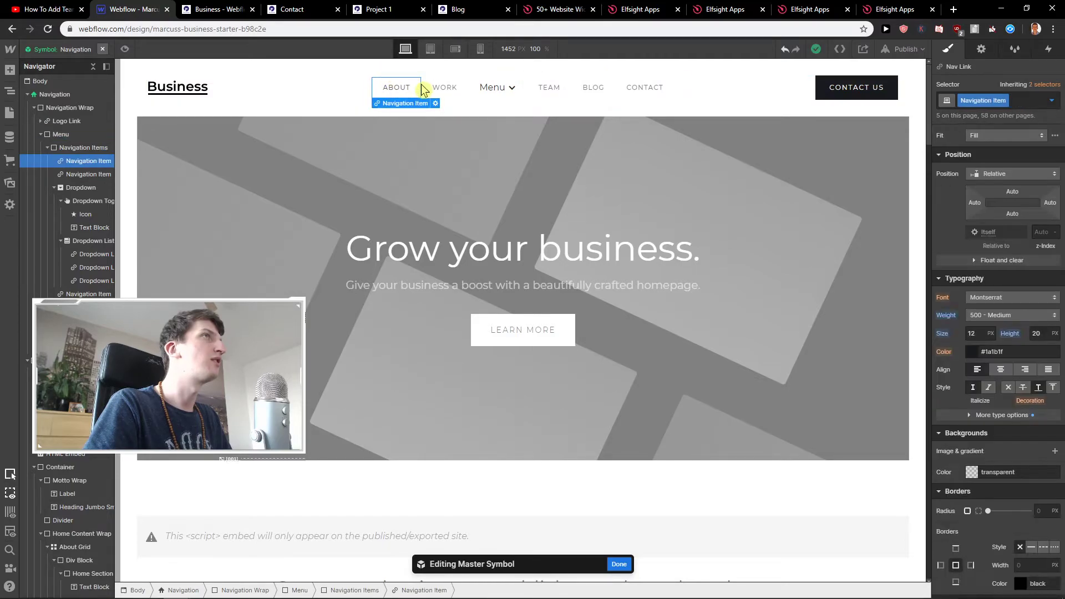
pyautogui.click(447, 91)
pyautogui.click(490, 89)
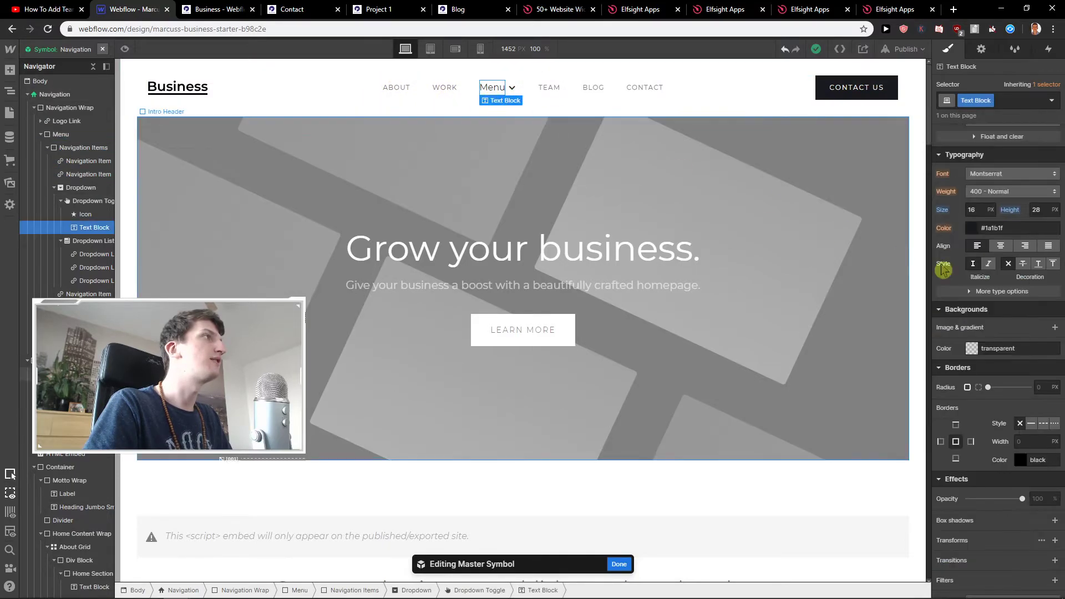
pyautogui.click(994, 195)
pyautogui.click(1005, 206)
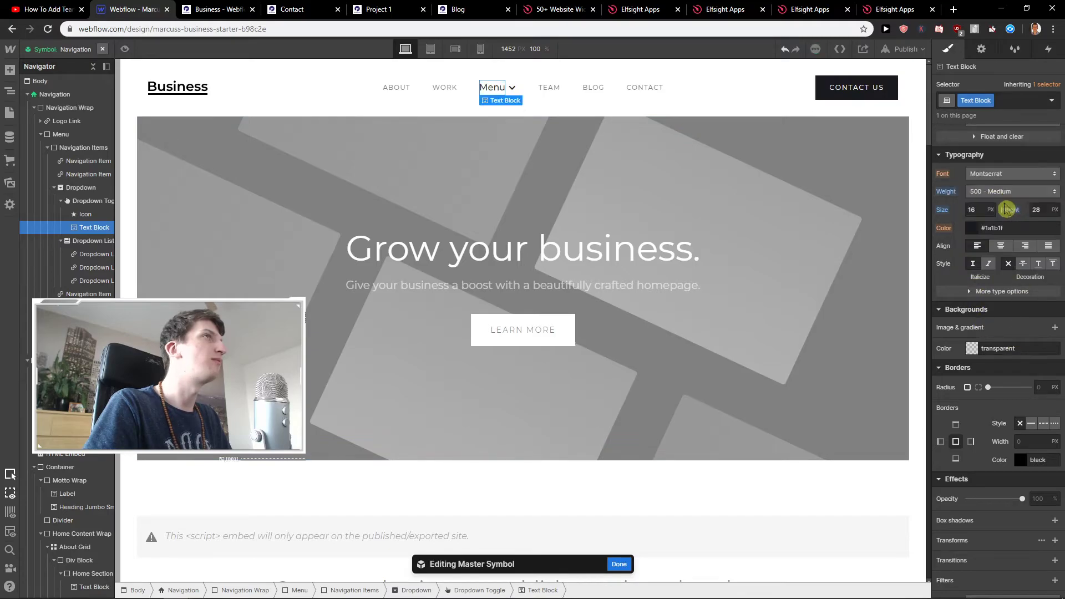
# - Leave and re-enter editing of the Navigation master symbol
pyautogui.click(574, 106)
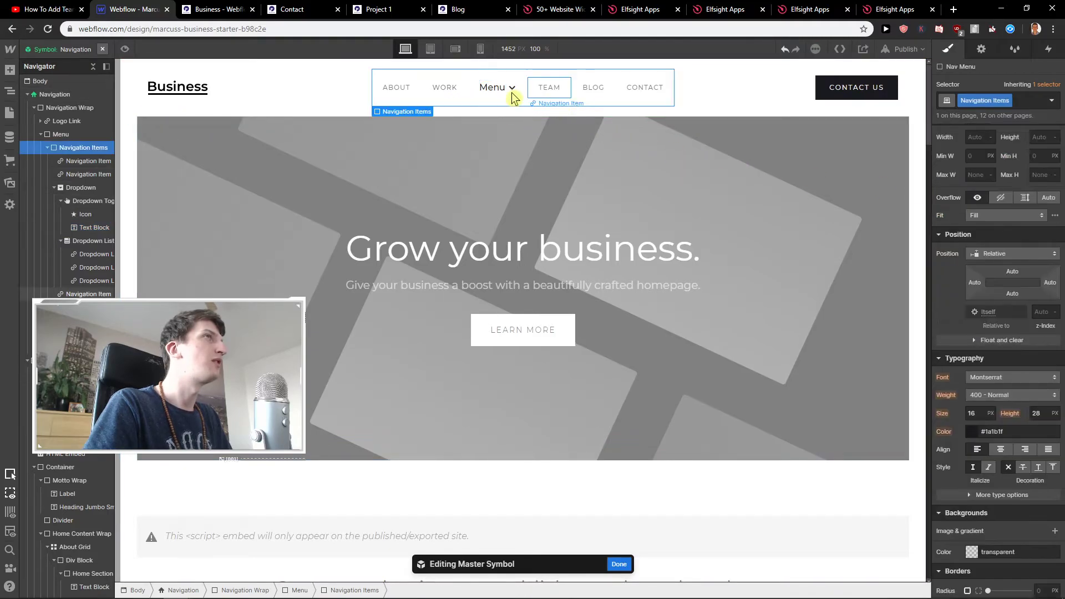
pyautogui.click(505, 95)
pyautogui.click(602, 165)
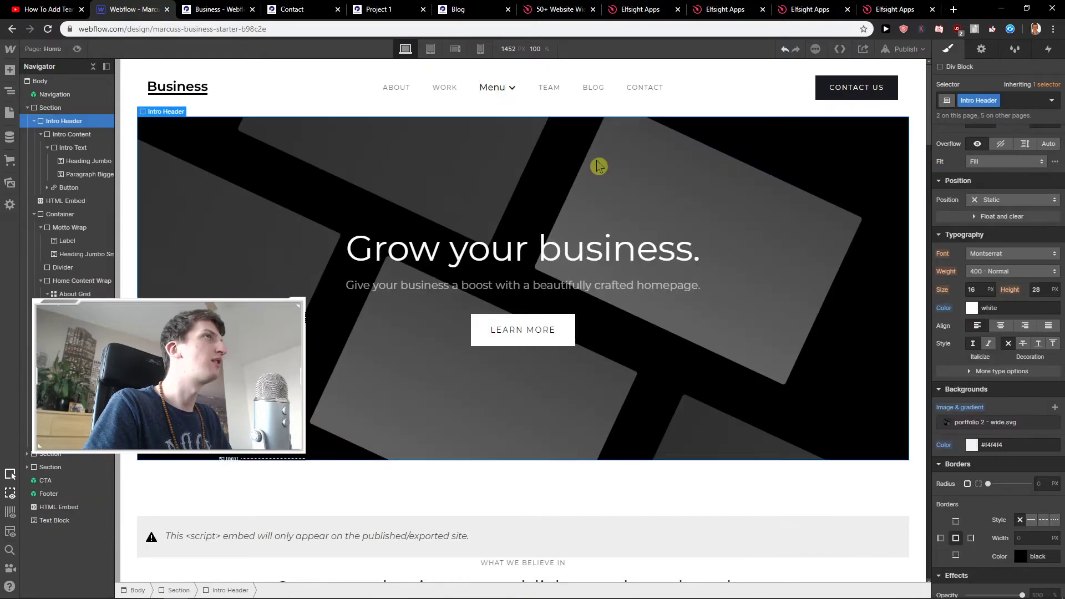
pyautogui.click(542, 91)
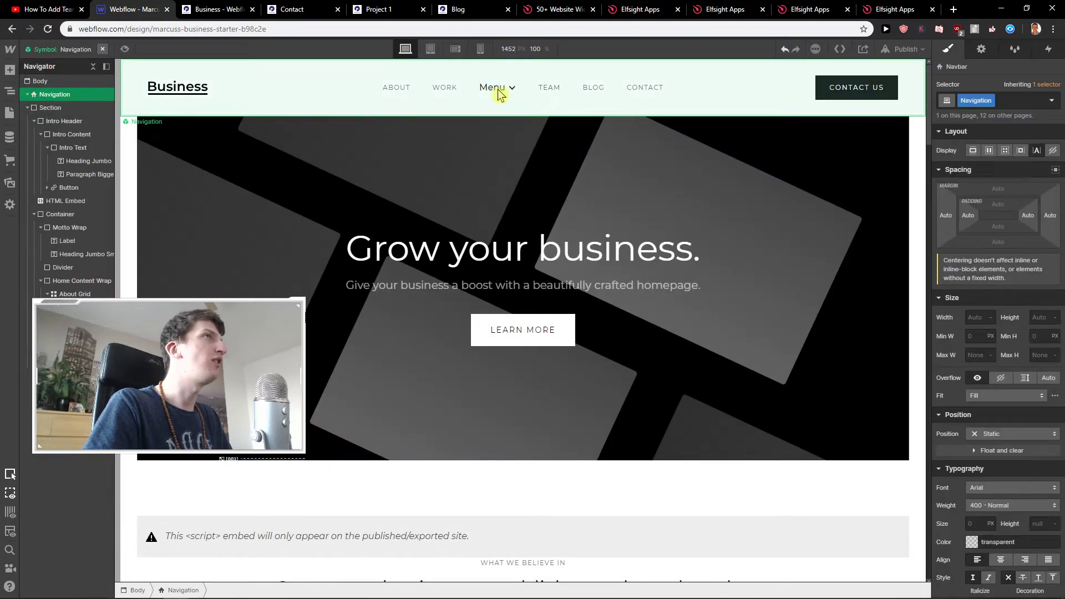
pyautogui.doubleClick(496, 92)
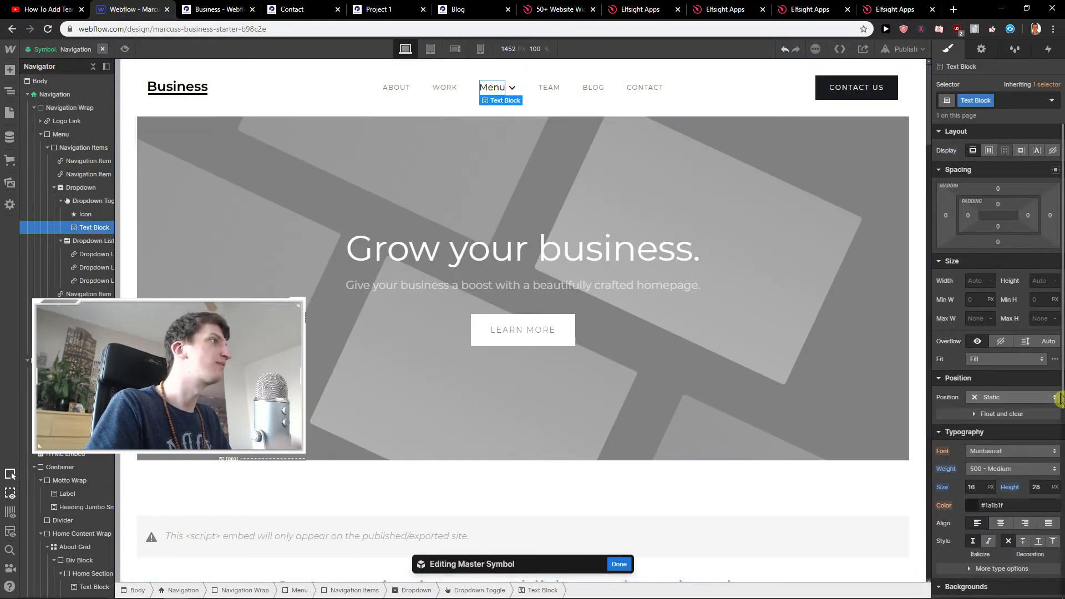
# - Compare the Menu label's letter spacing and capitalization settings with the TEAM link's
pyautogui.scroll(-4, 1004, 394)
pyautogui.click(949, 348)
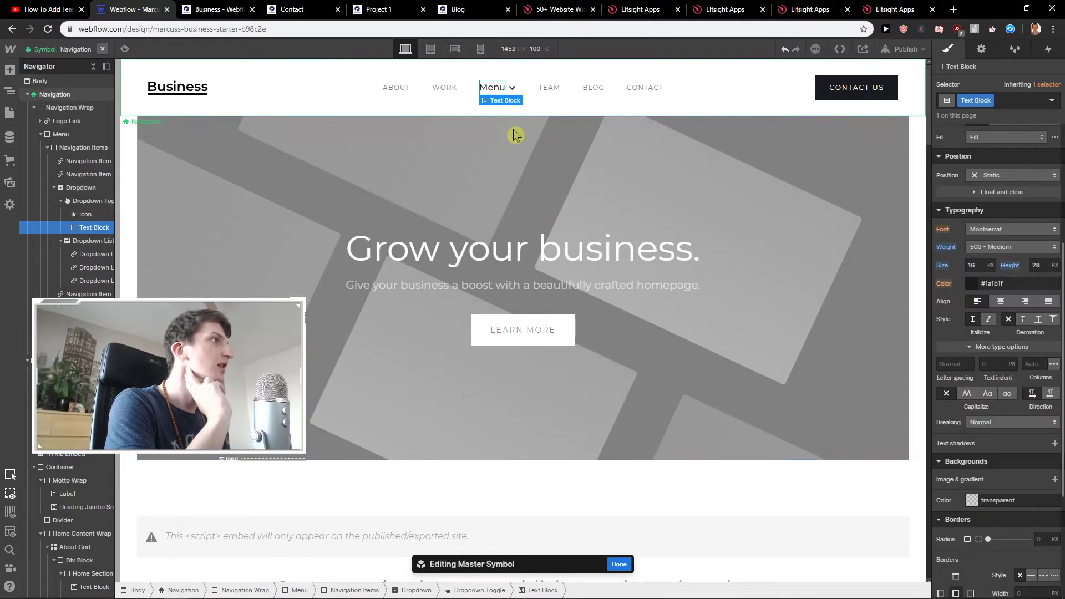
pyautogui.click(547, 89)
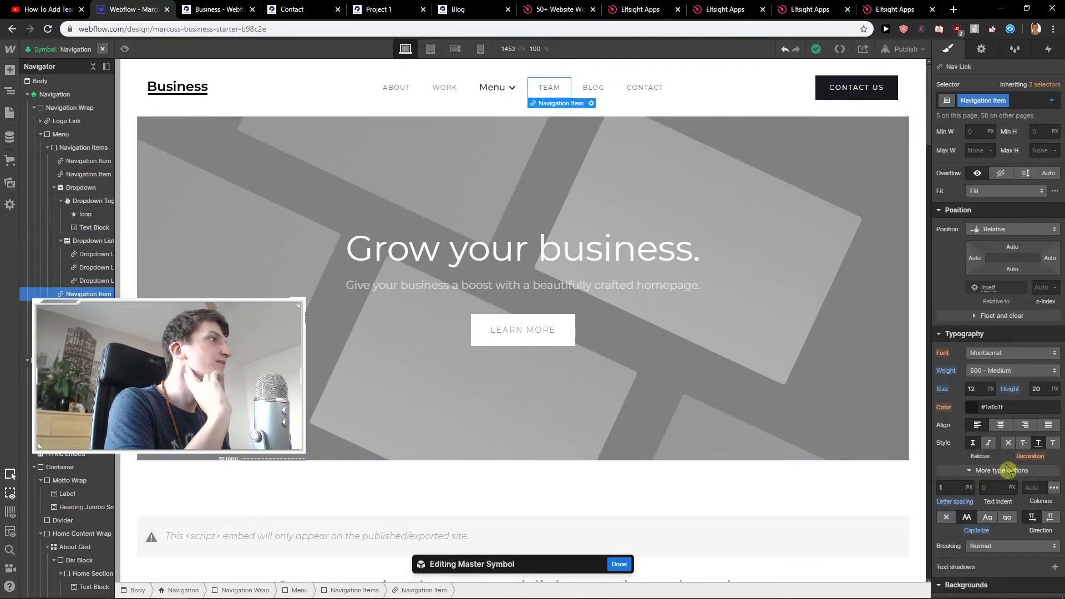
pyautogui.scroll(-1, 1009, 466)
pyautogui.click(490, 92)
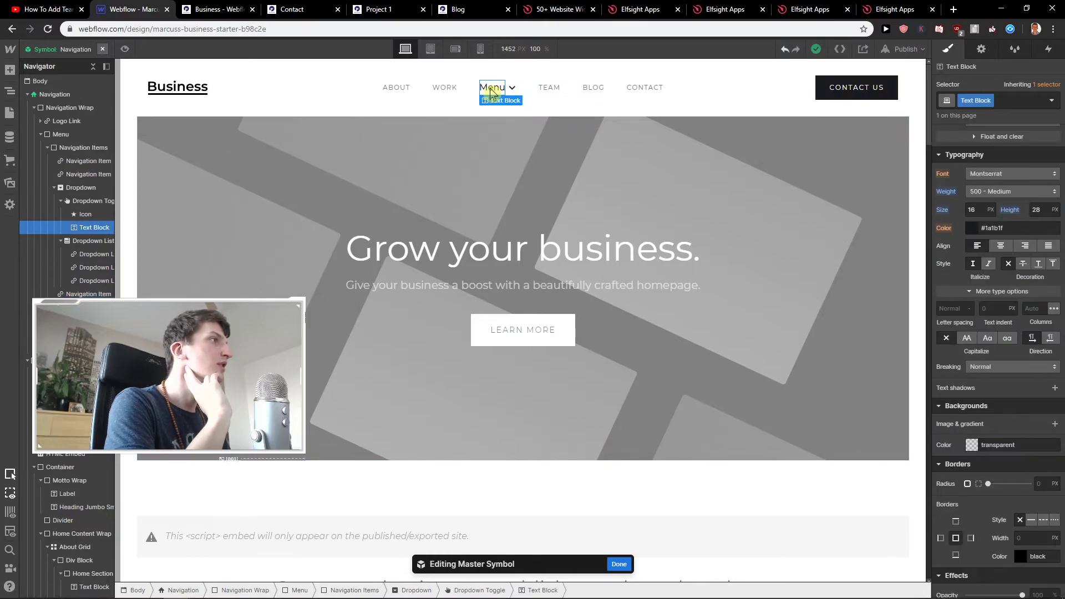
pyautogui.click(972, 312)
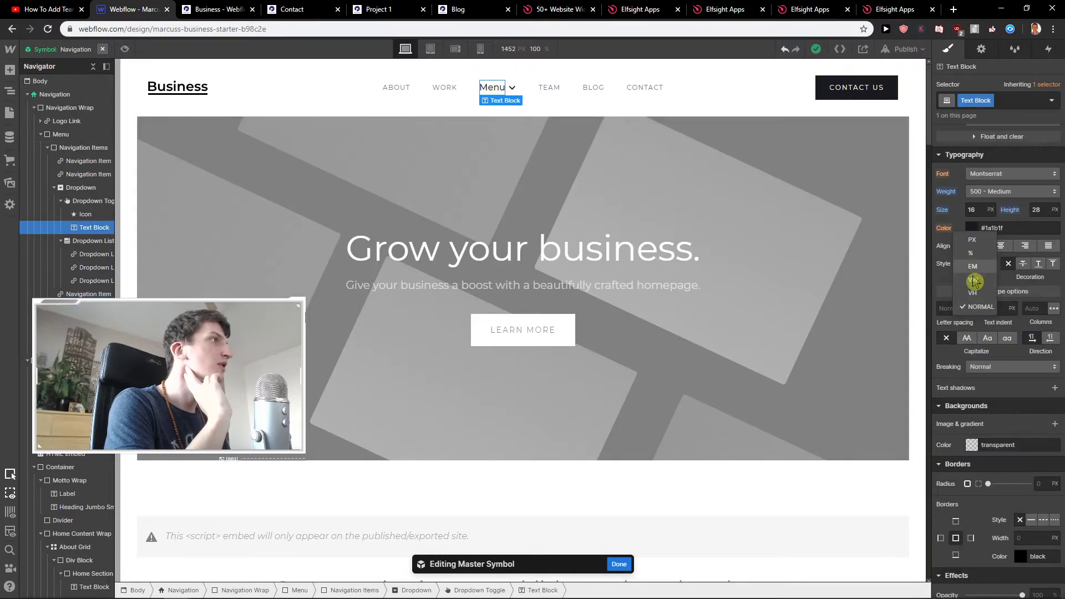
pyautogui.click(976, 308)
pyautogui.click(540, 93)
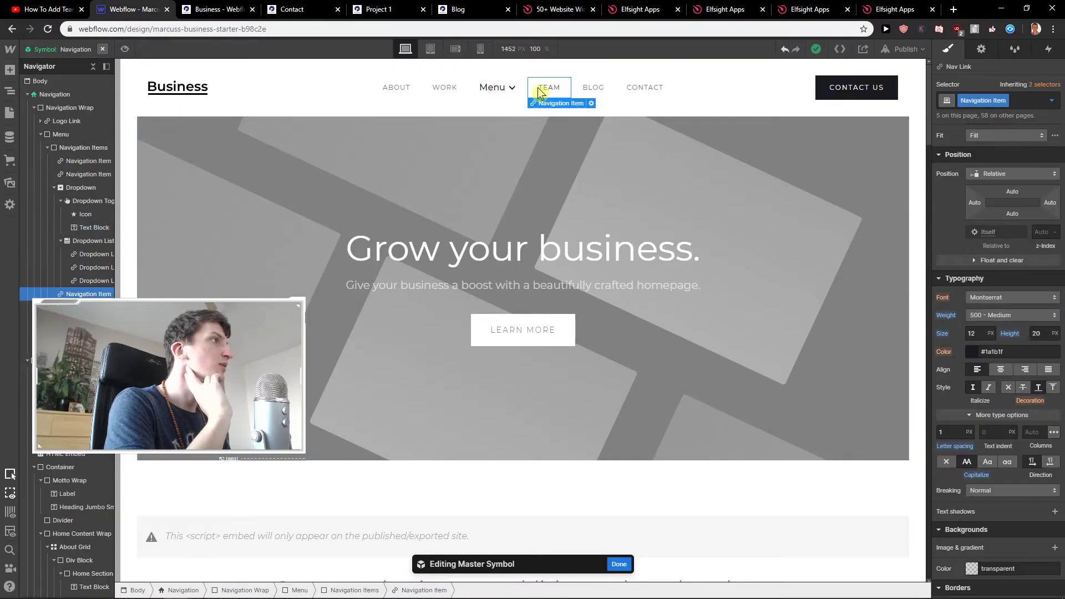
pyautogui.click(492, 90)
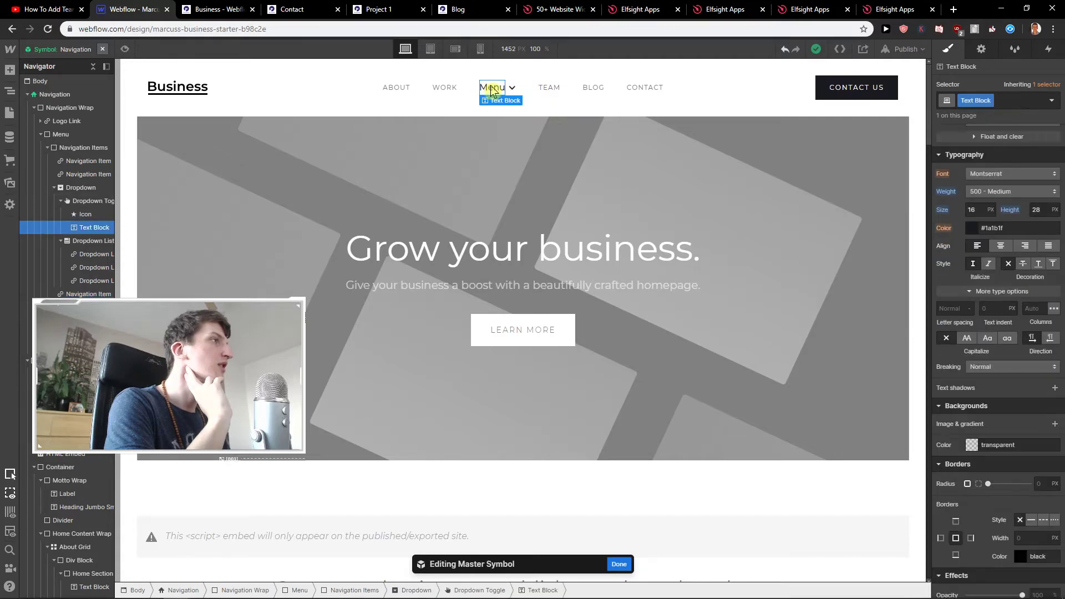
pyautogui.click(967, 339)
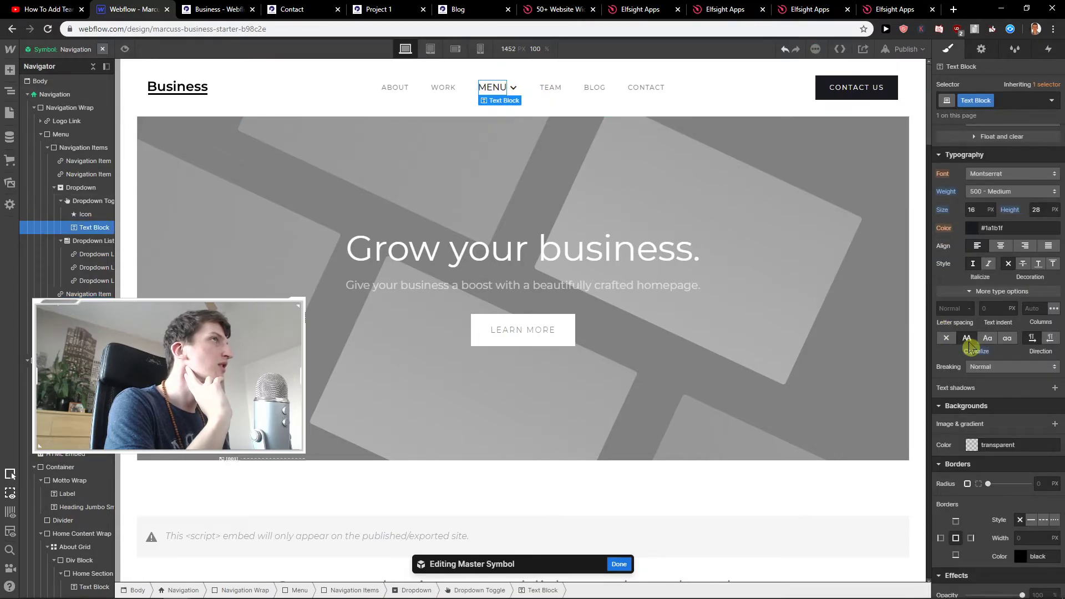
pyautogui.click(955, 308)
pyautogui.write('1')
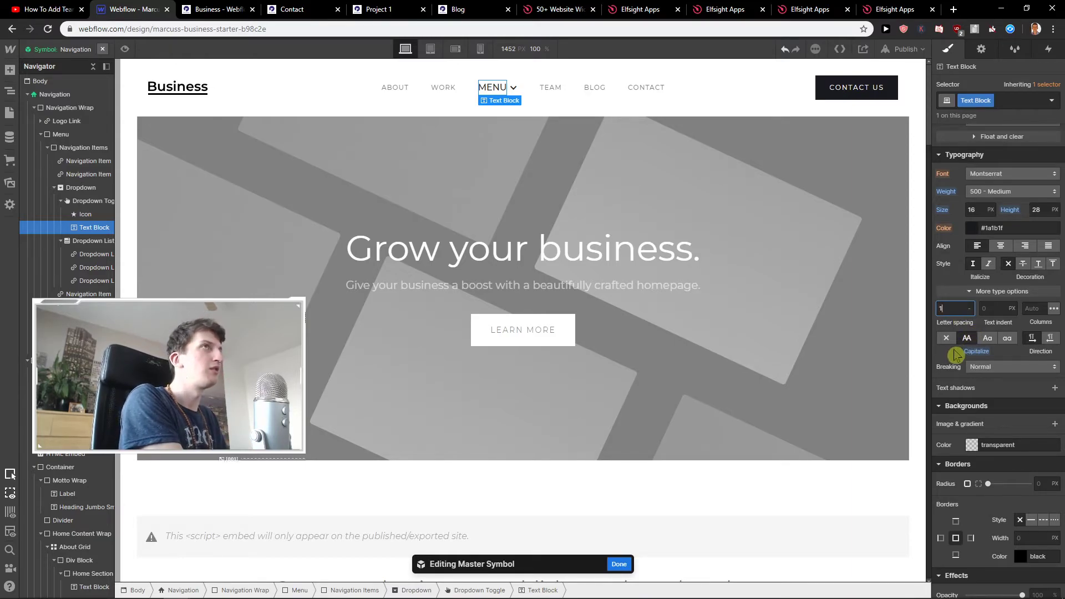
pyautogui.press('Return')
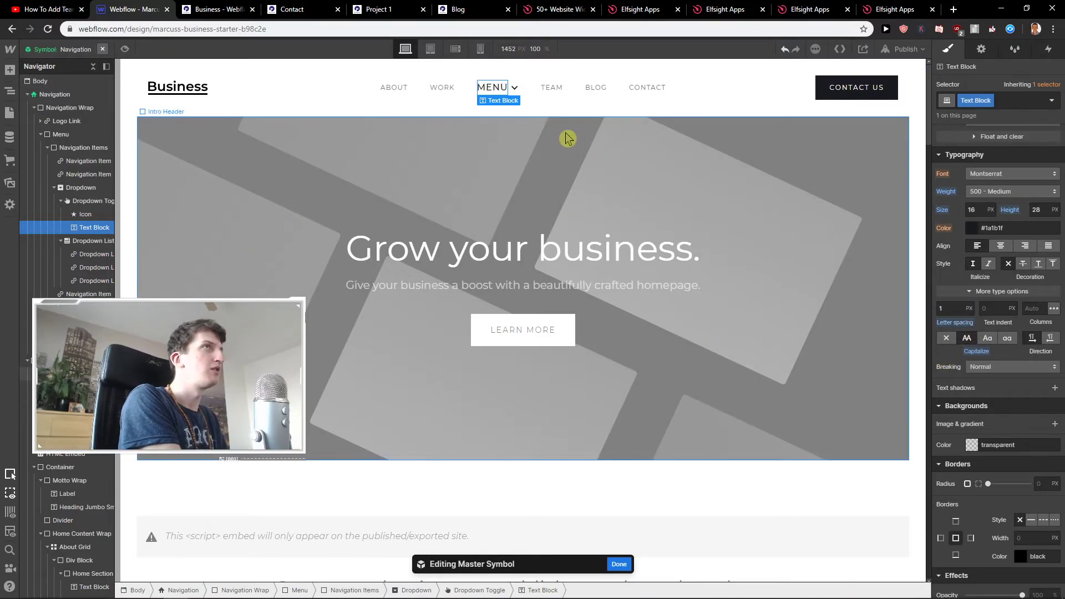
pyautogui.click(539, 93)
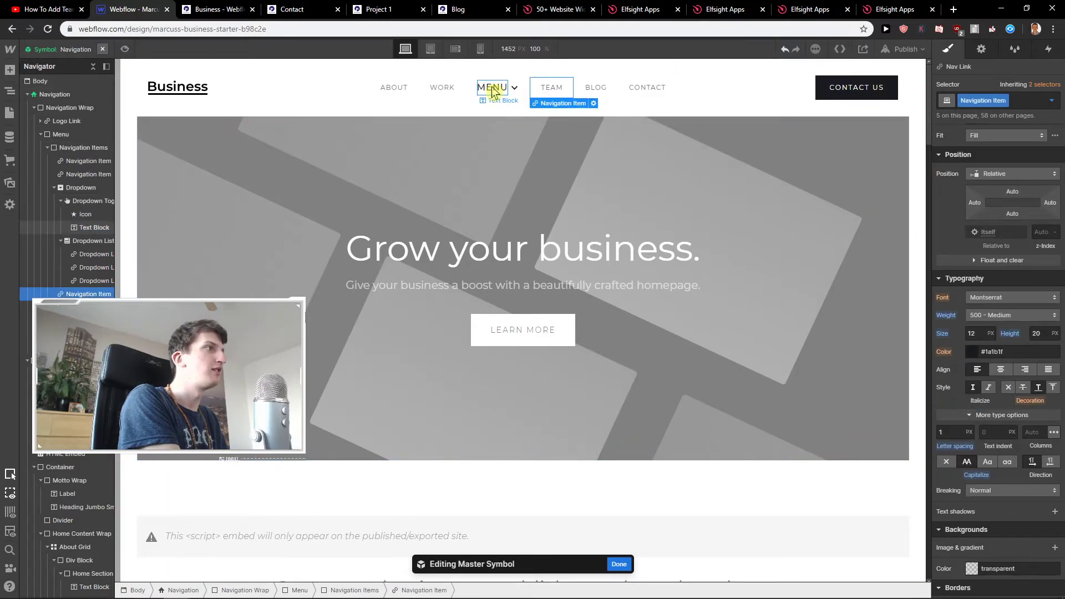
pyautogui.click(492, 90)
pyautogui.click(553, 90)
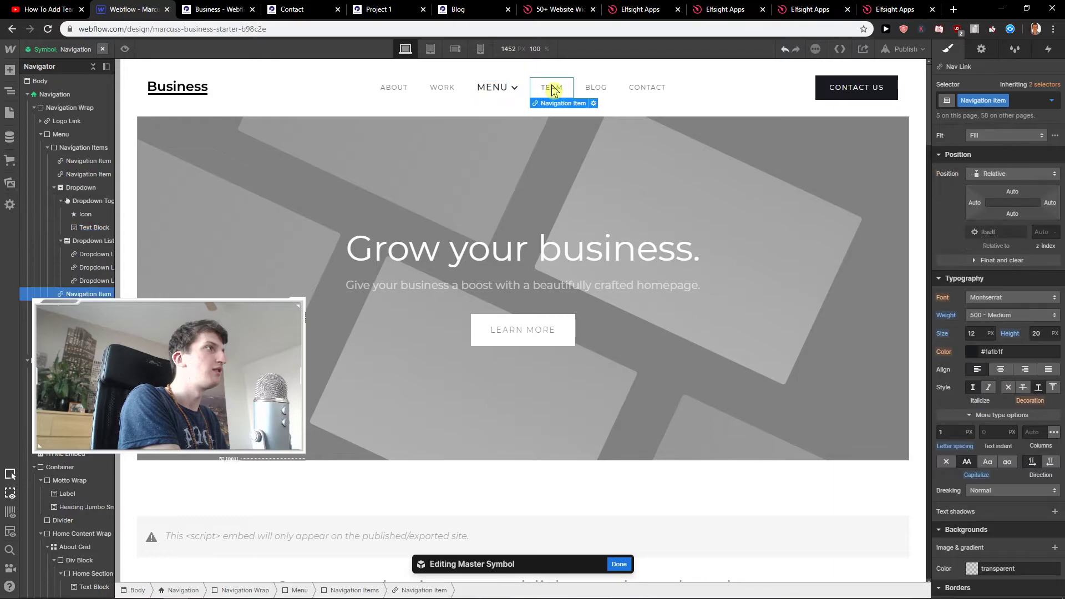
pyautogui.click(509, 87)
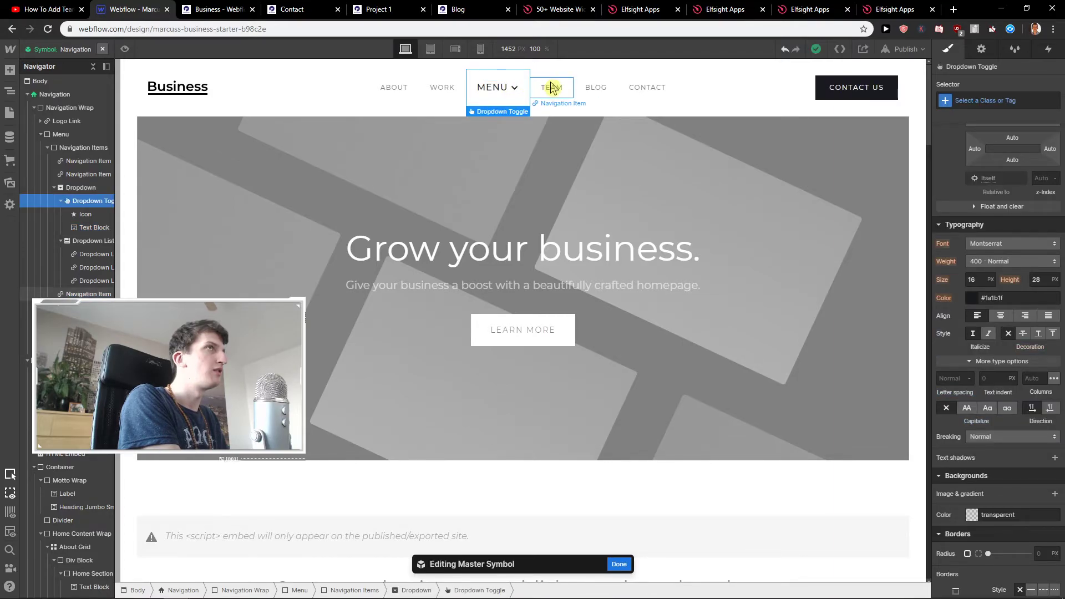
pyautogui.click(492, 88)
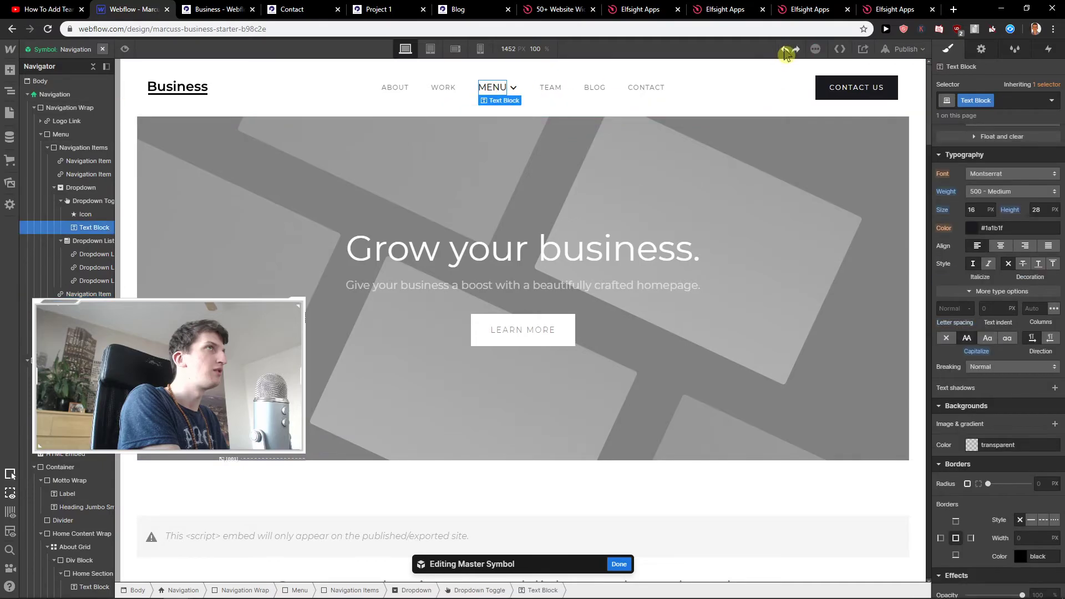
pyautogui.scroll(4, 982, 258)
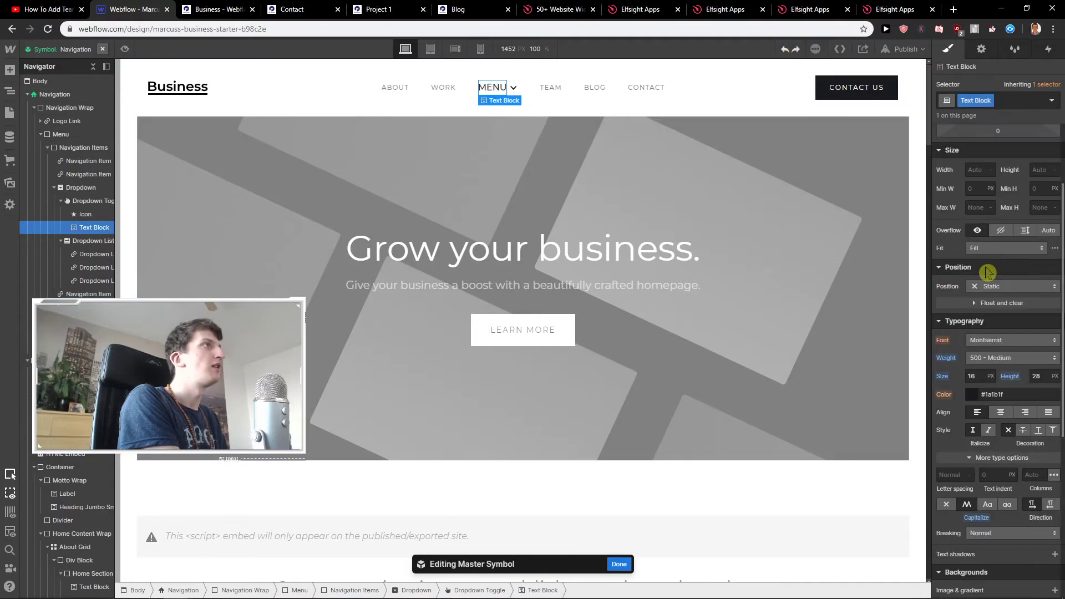
pyautogui.scroll(-1, 982, 259)
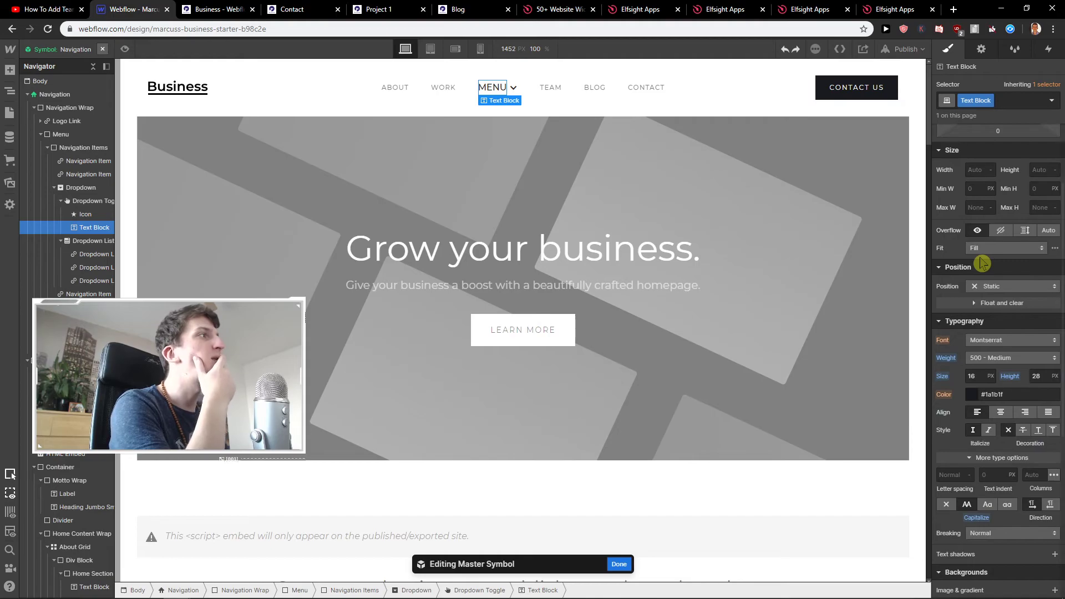
pyautogui.scroll(-4, 996, 408)
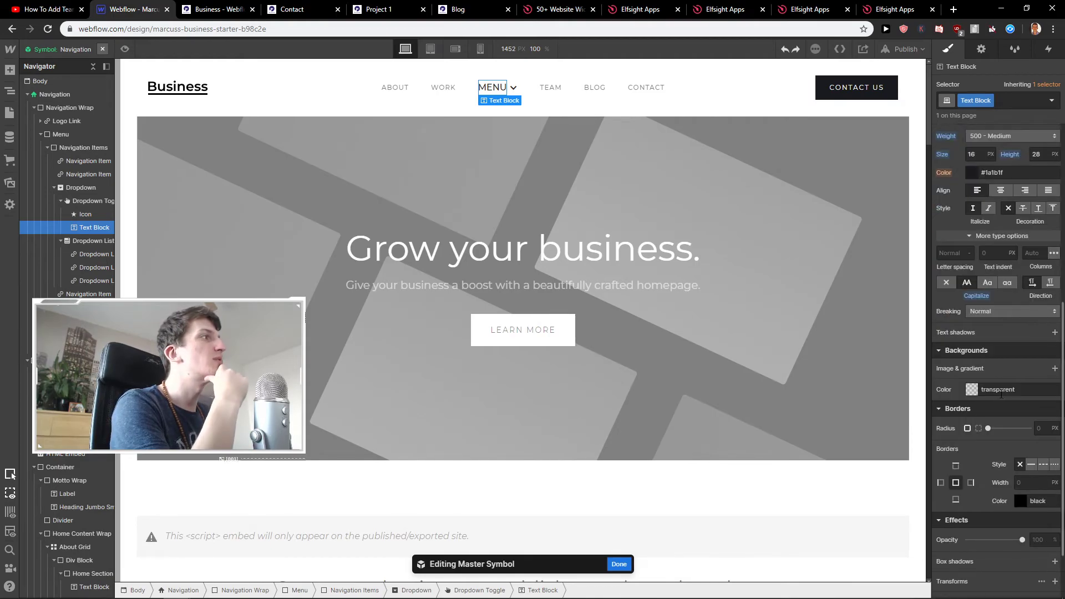
pyautogui.scroll(-2, 1002, 381)
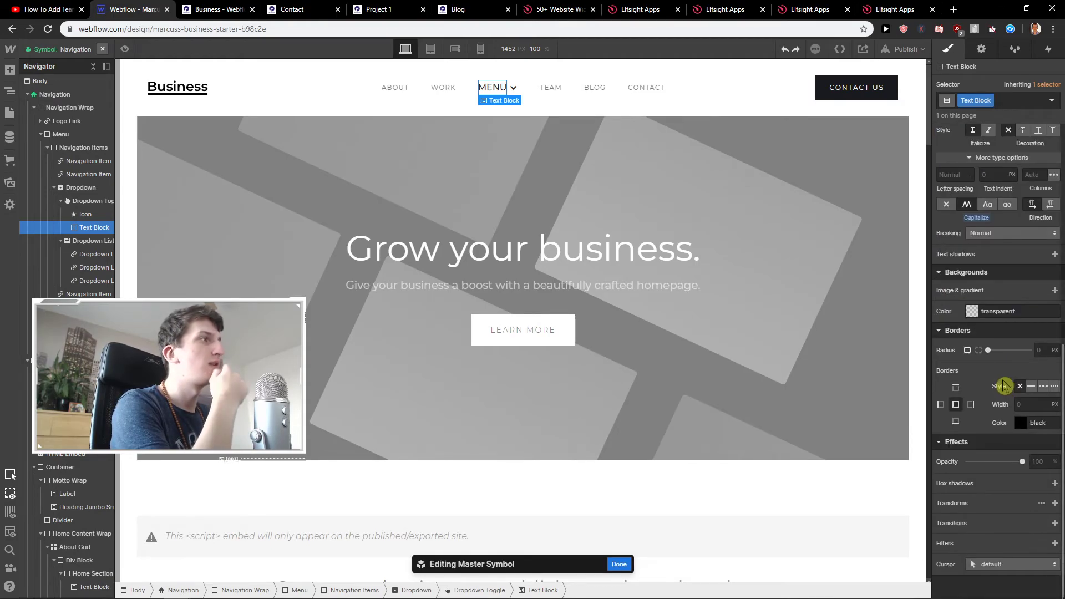
# - Give the MENU text a 200ms opacity transition like the TEAM link's
pyautogui.click(550, 87)
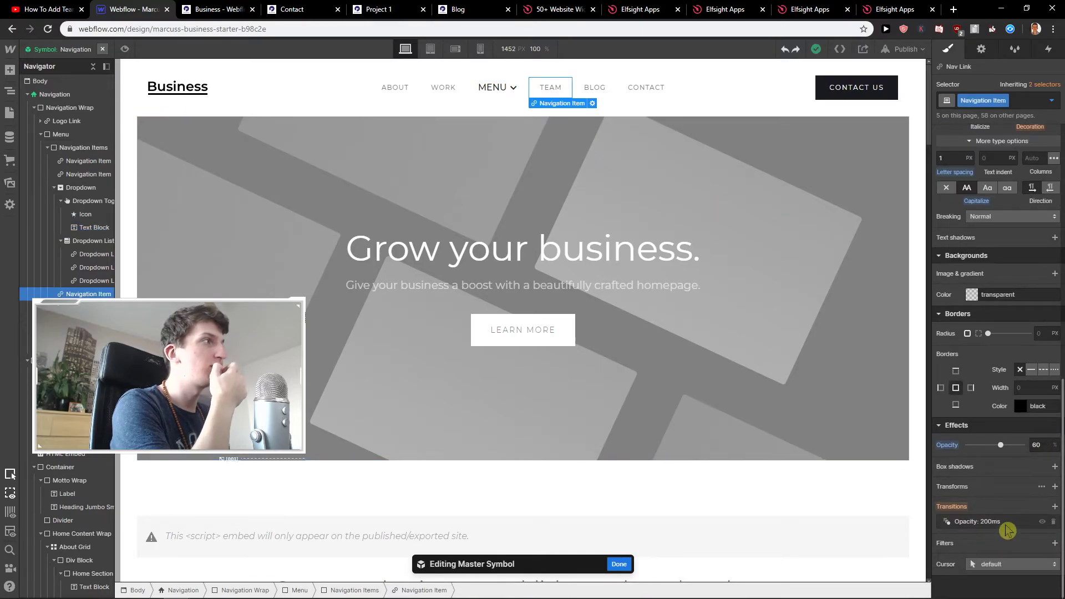
pyautogui.click(492, 88)
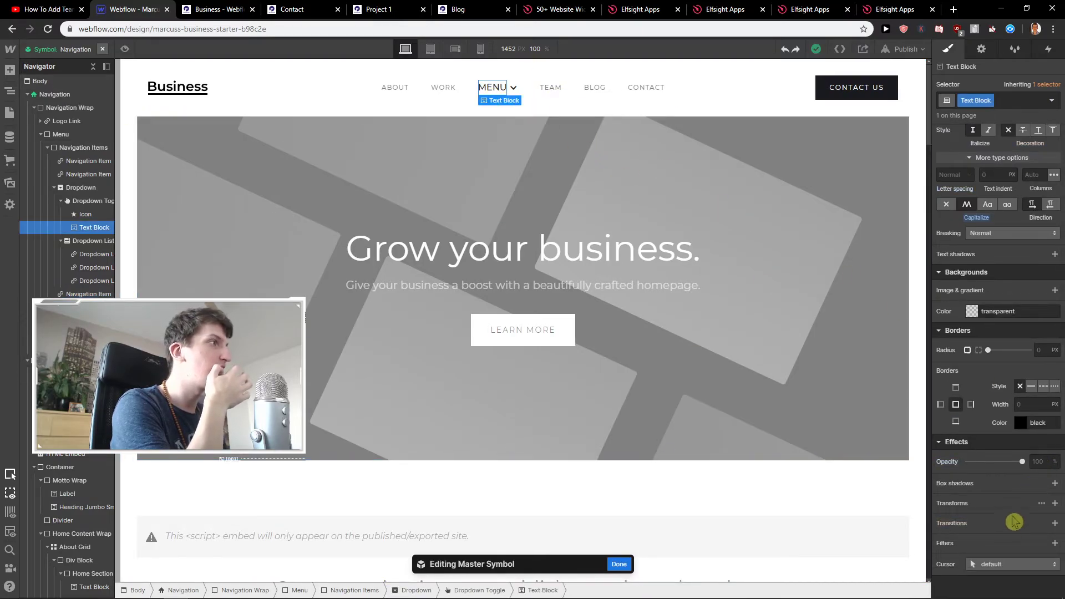
pyautogui.click(1053, 523)
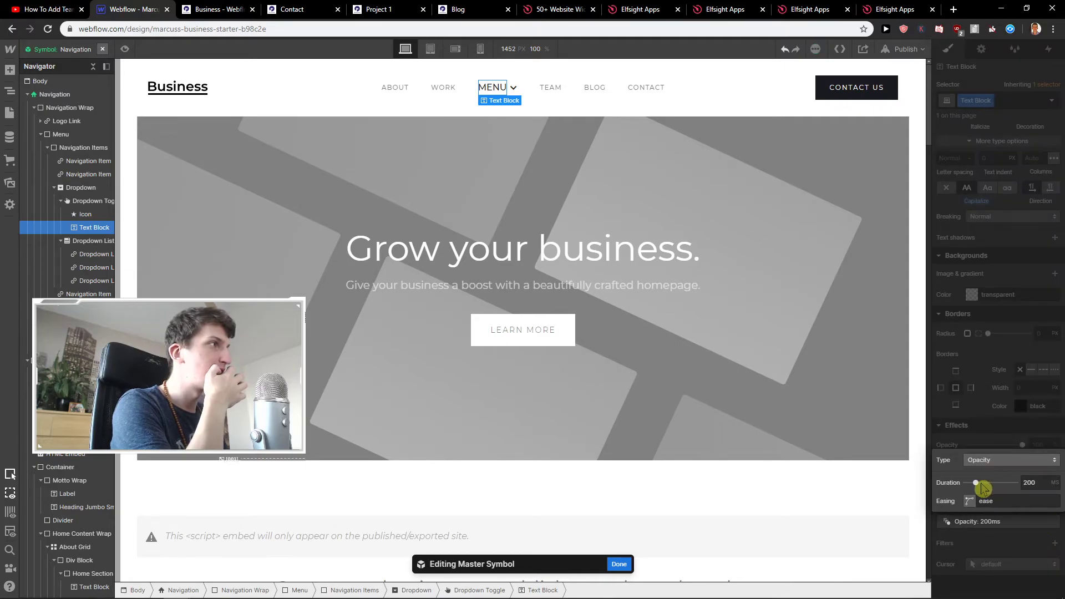
pyautogui.click(1000, 524)
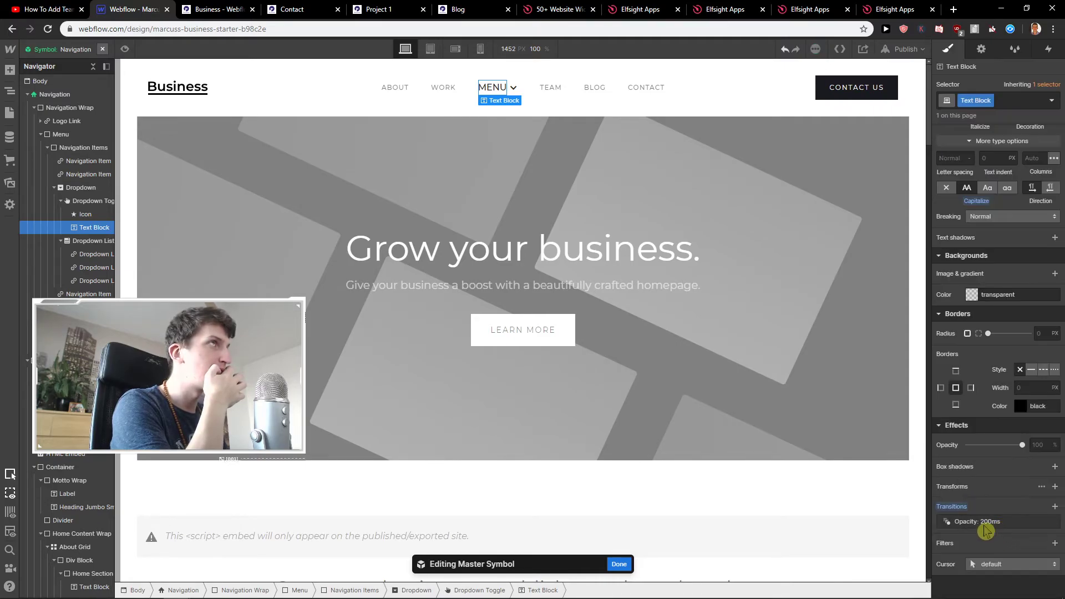
# - Set the MENU text opacity to 60 and exit symbol editing
pyautogui.click(551, 88)
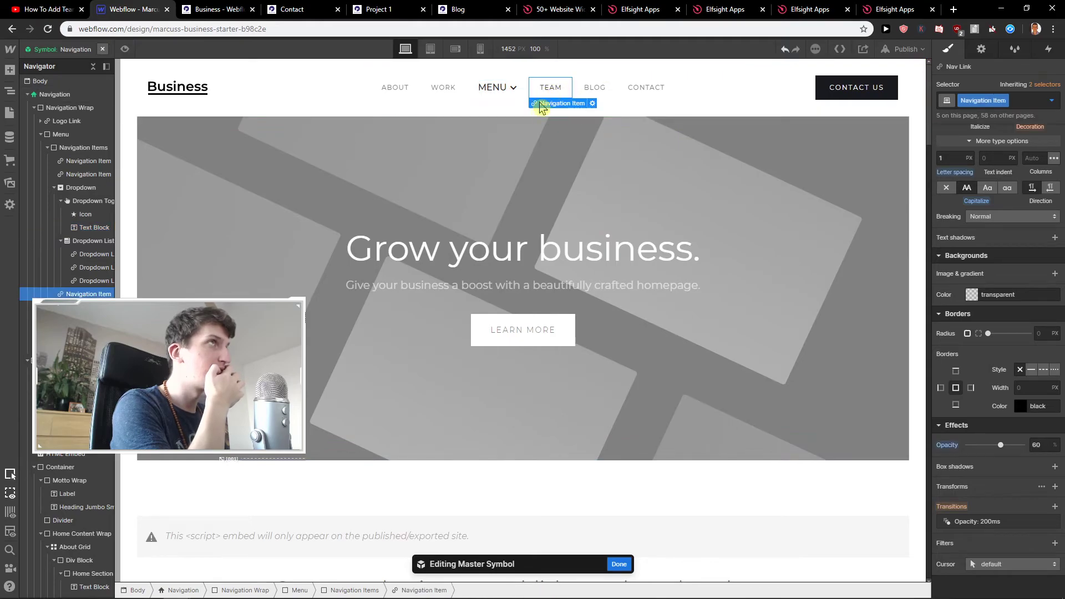
pyautogui.click(497, 95)
pyautogui.moveTo(1014, 445); pyautogui.dragTo(1018, 445)
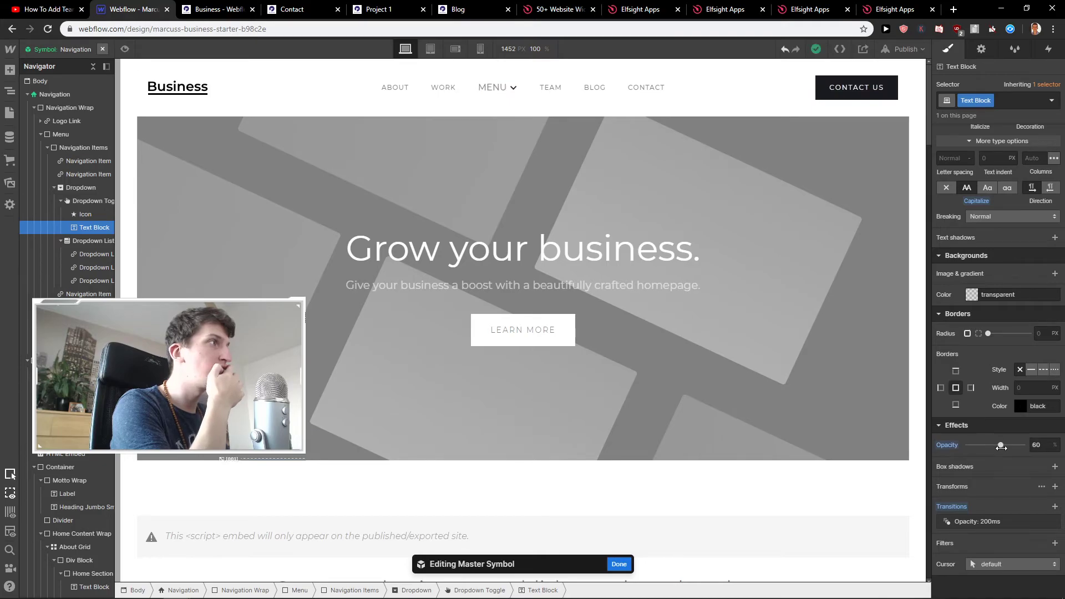
pyautogui.click(813, 482)
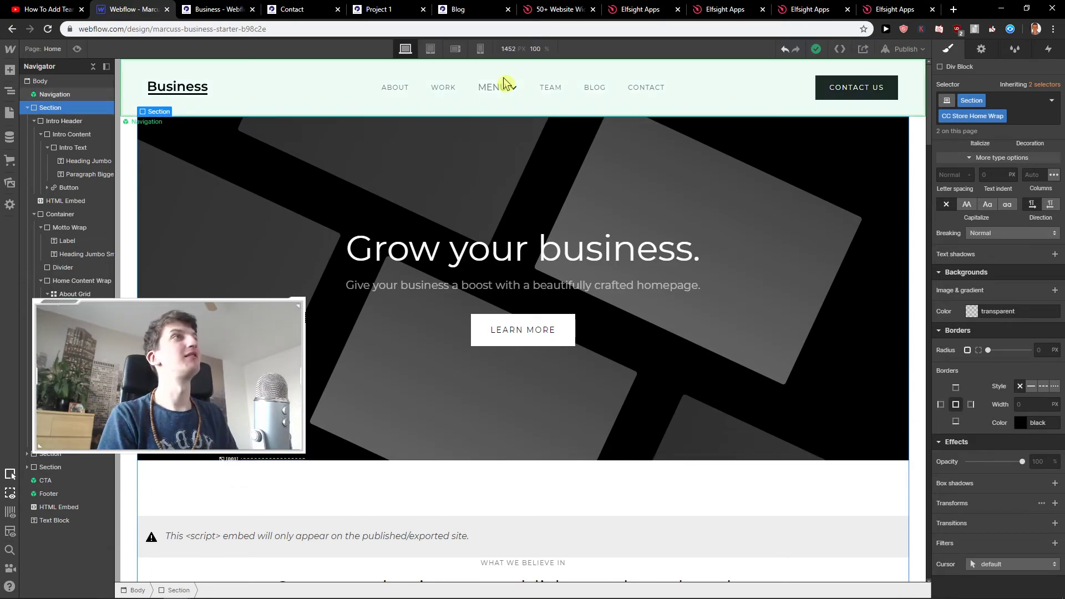
# - Publish the site to its webflow.io domain and open the live page
pyautogui.click(904, 49)
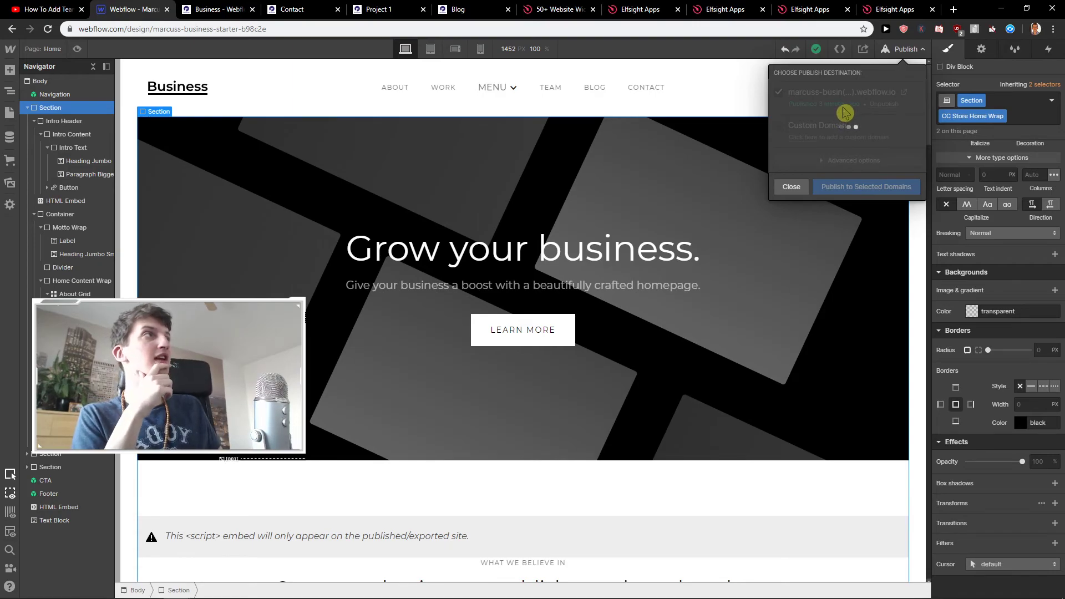
pyautogui.click(910, 99)
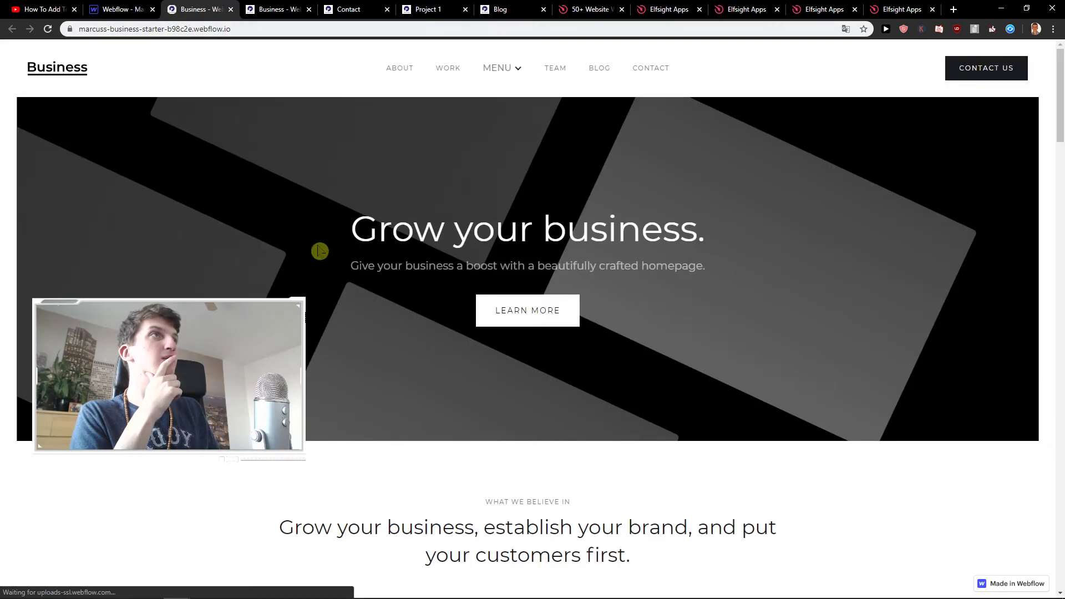
# - Open the live MENU dropdown to check the Blog, Work and Contact links, then close it
pyautogui.click(513, 74)
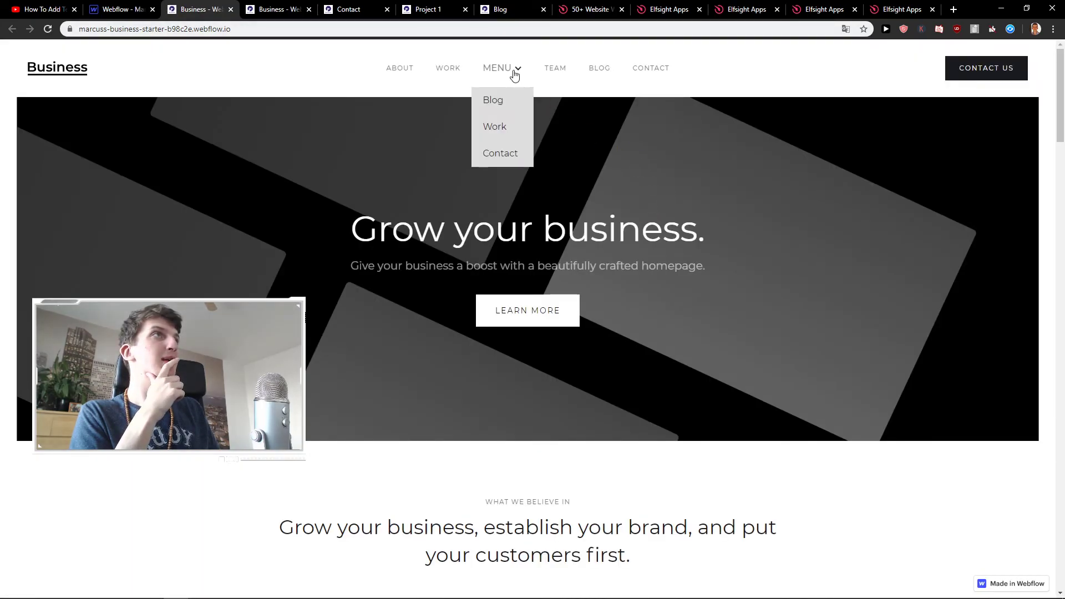
pyautogui.click(489, 197)
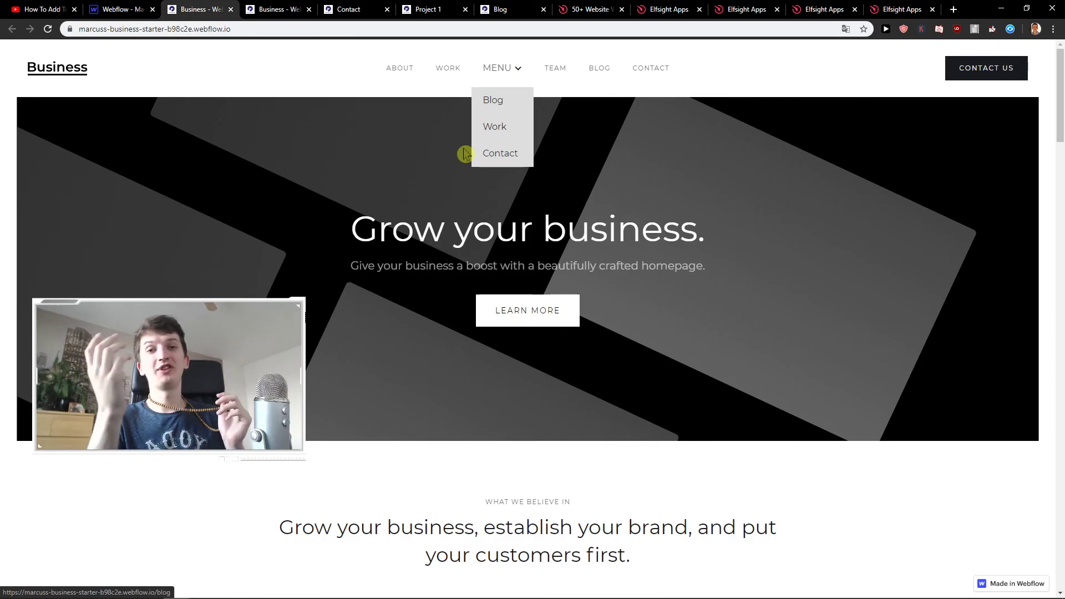
# - From the Elfsight homepage, open the Apps panel and browse the Explore other applications list
pyautogui.click(589, 10)
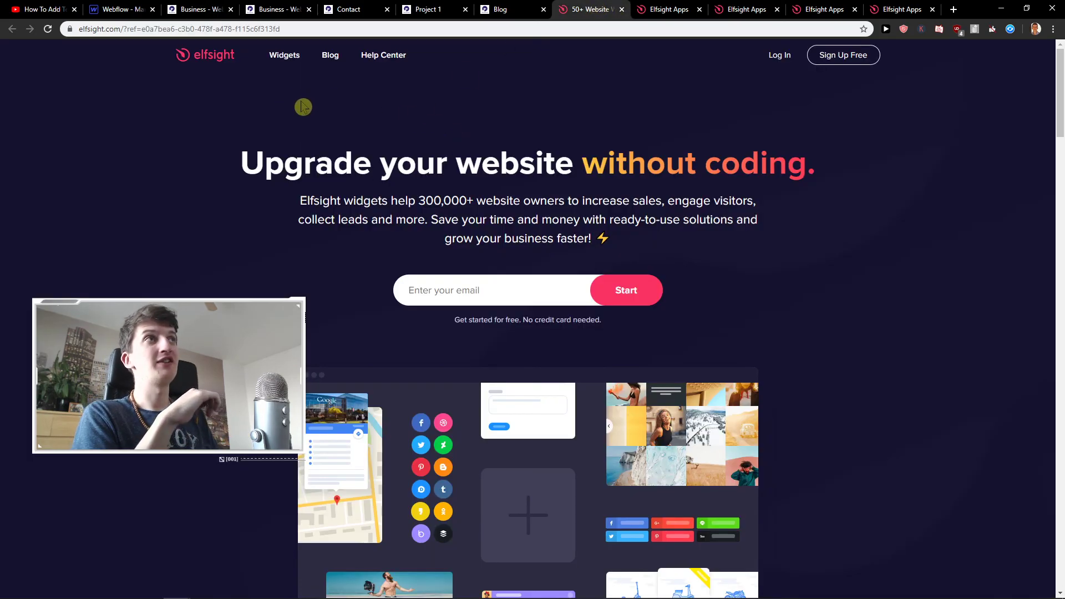
pyautogui.click(669, 9)
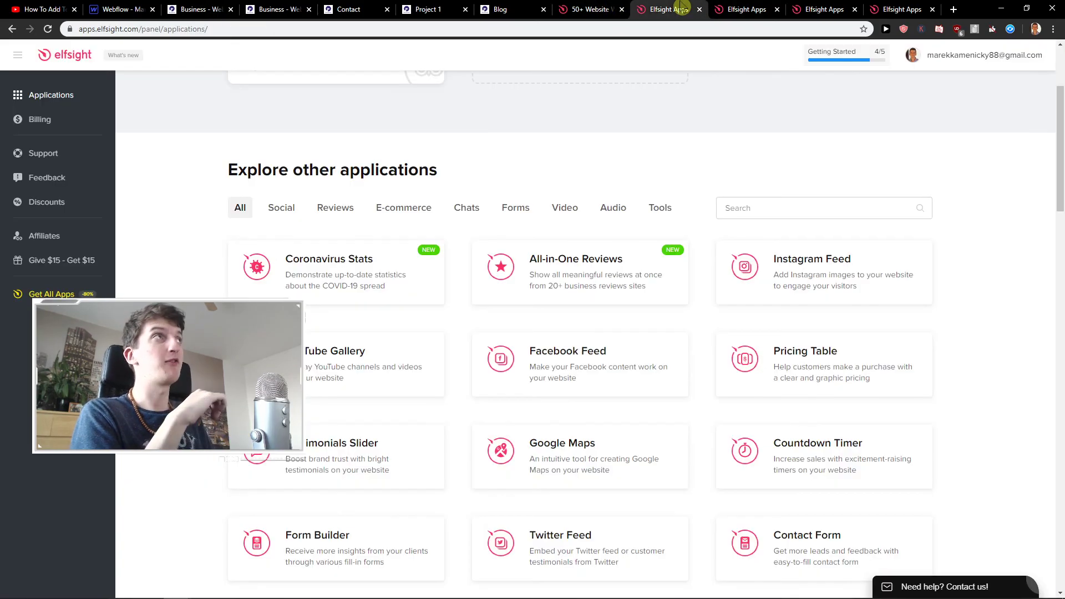
pyautogui.scroll(-2, 555, 184)
pyautogui.scroll(-3, 554, 186)
pyautogui.scroll(2, 553, 186)
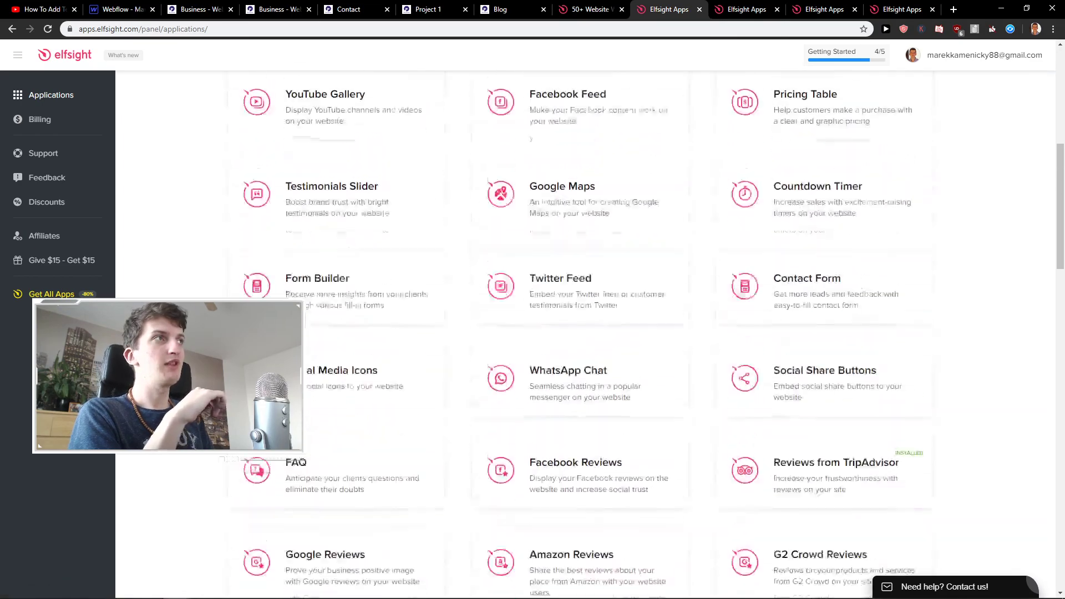
pyautogui.scroll(-3, 553, 185)
pyautogui.scroll(-1, 554, 186)
pyautogui.scroll(9, 553, 185)
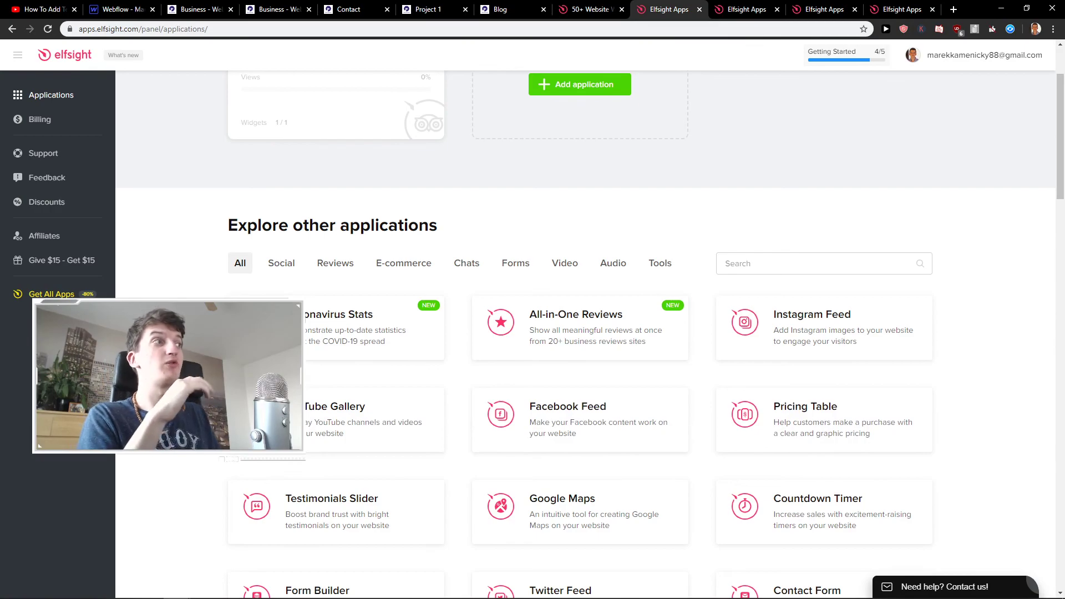
pyautogui.scroll(-5, 179, 293)
pyautogui.scroll(-2, 178, 292)
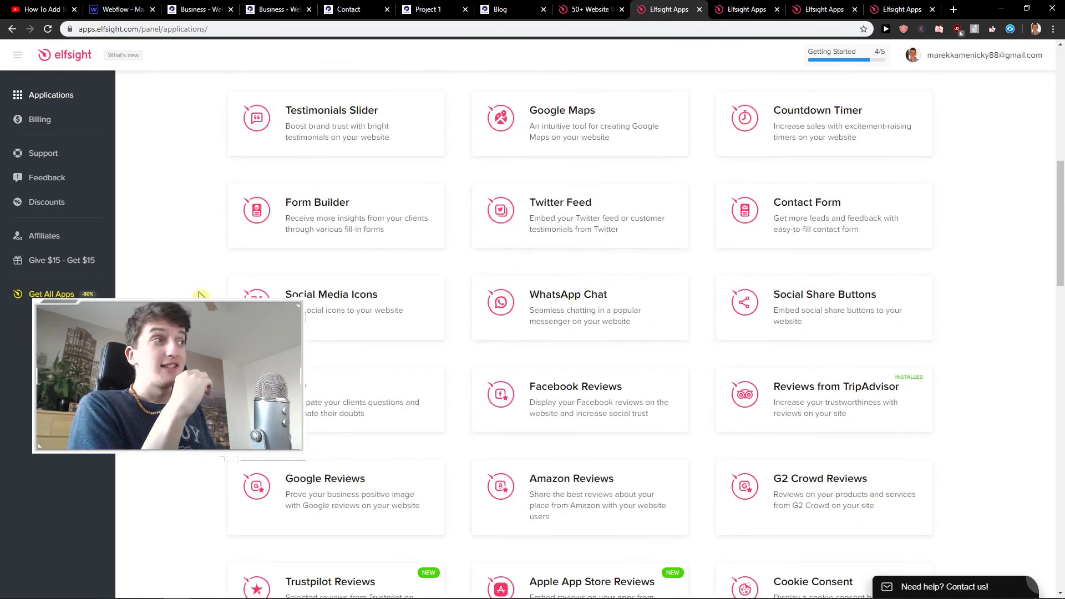
pyautogui.scroll(-3, 202, 294)
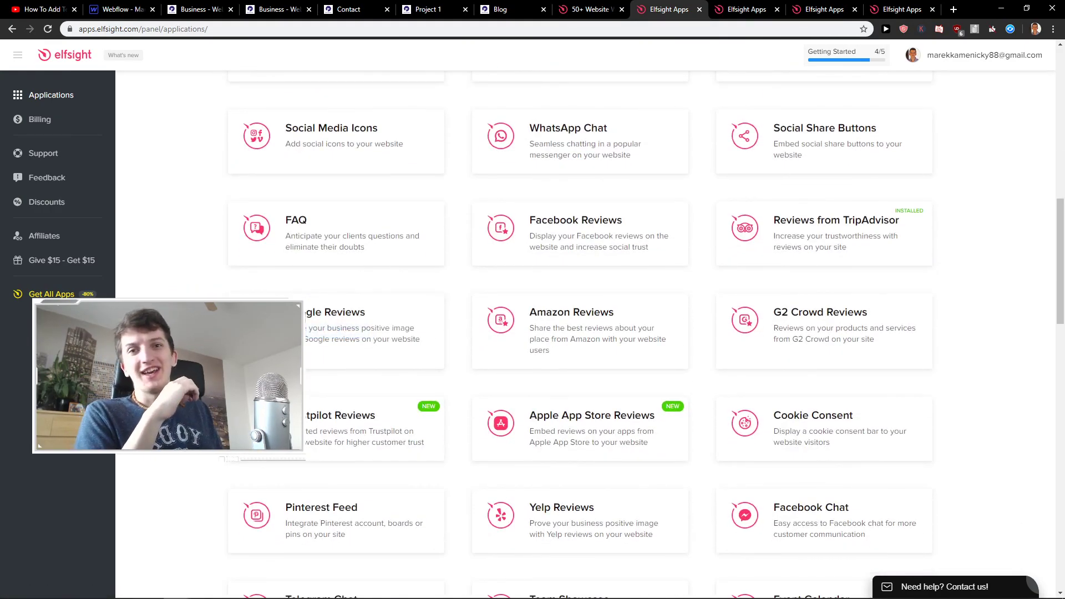